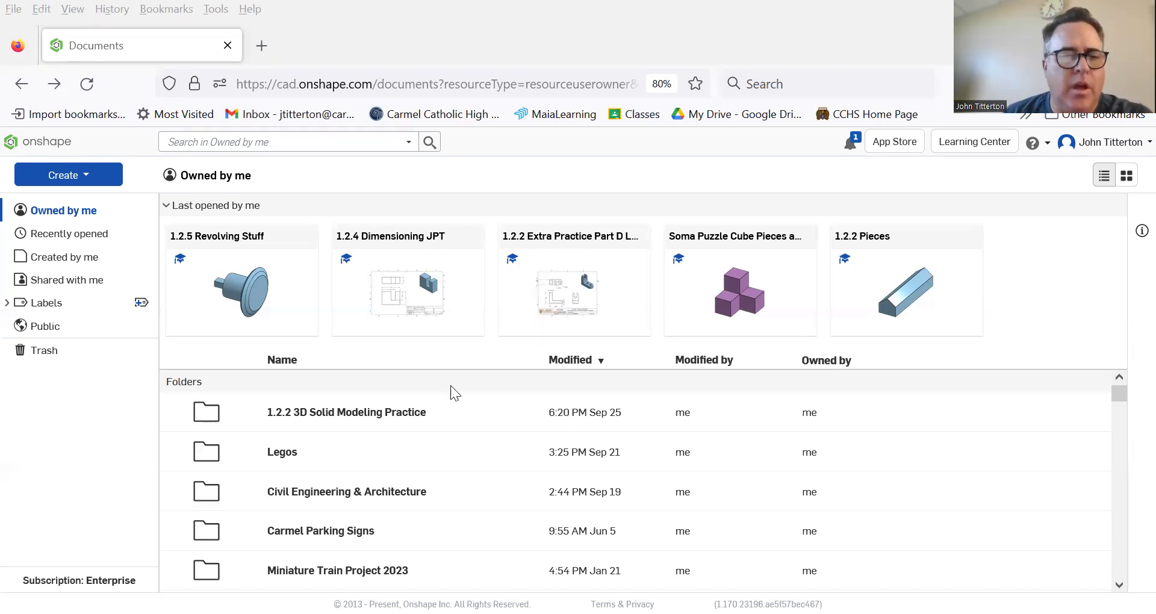
# Open the 1.2.2 3D Solid Modeling Practice folder, browse its contents, and start creating a new item there
pyautogui.click(345, 415)
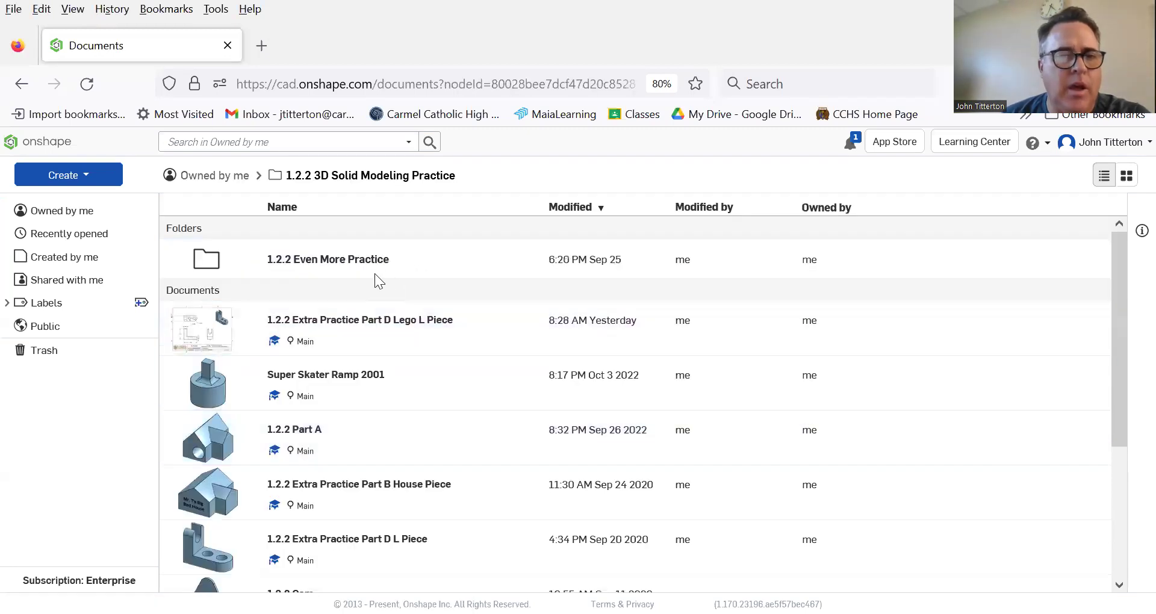
pyautogui.click(323, 258)
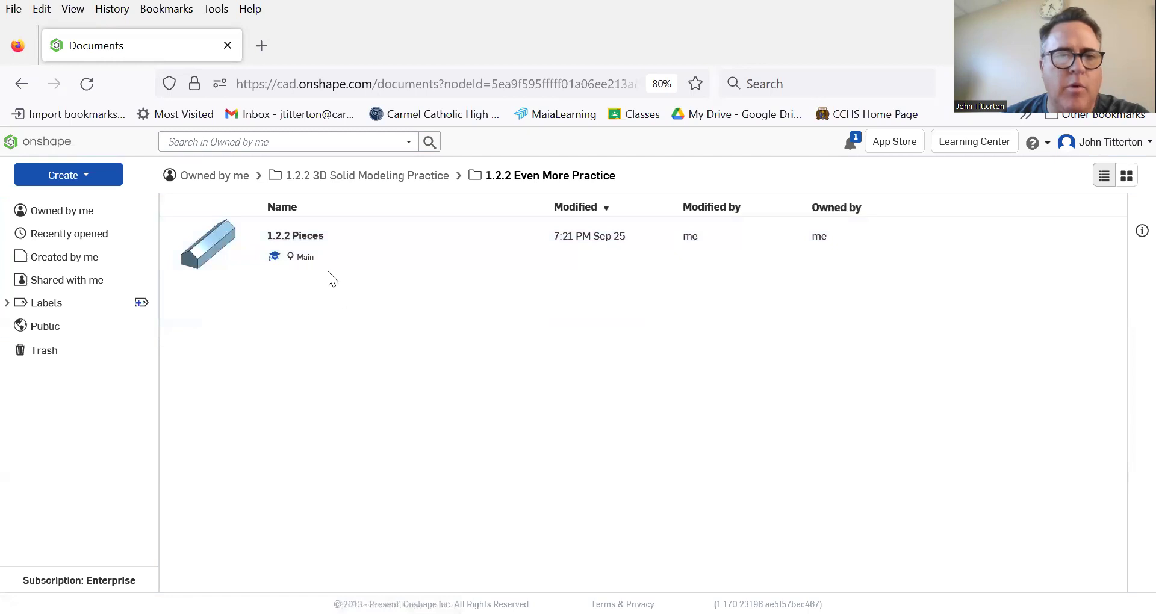
pyautogui.click(383, 179)
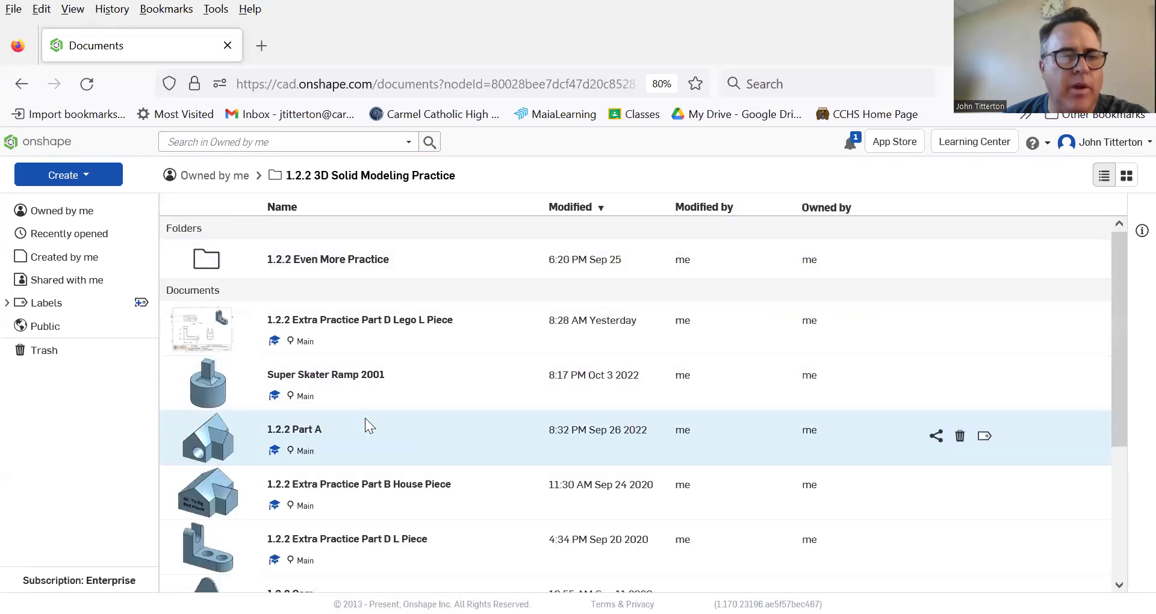
pyautogui.scroll(-3, 330, 299)
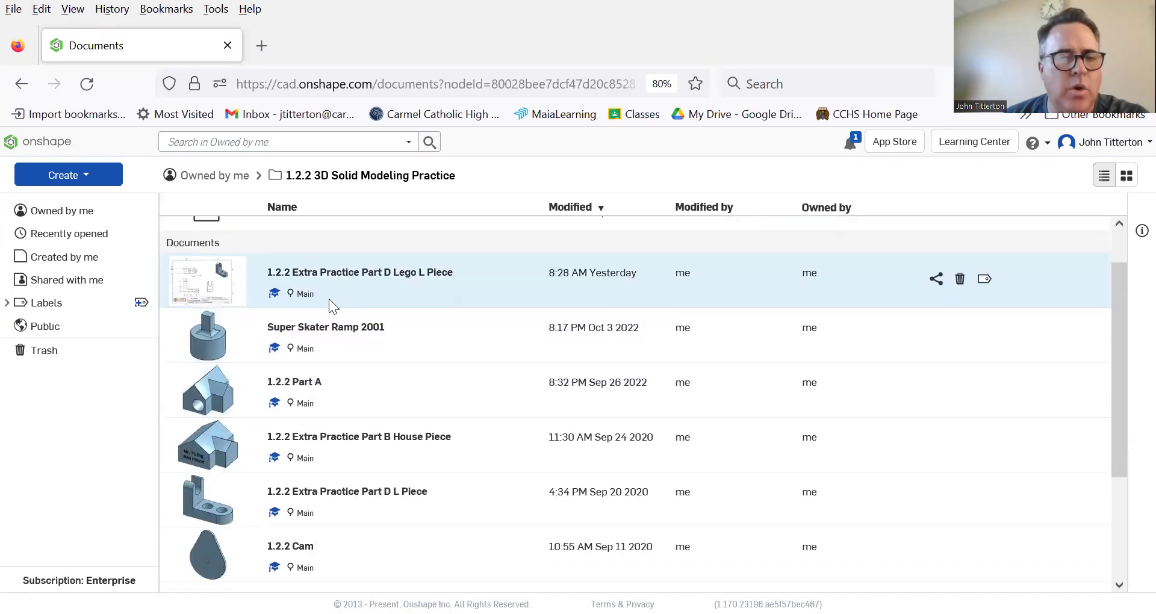
pyautogui.scroll(3, 365, 461)
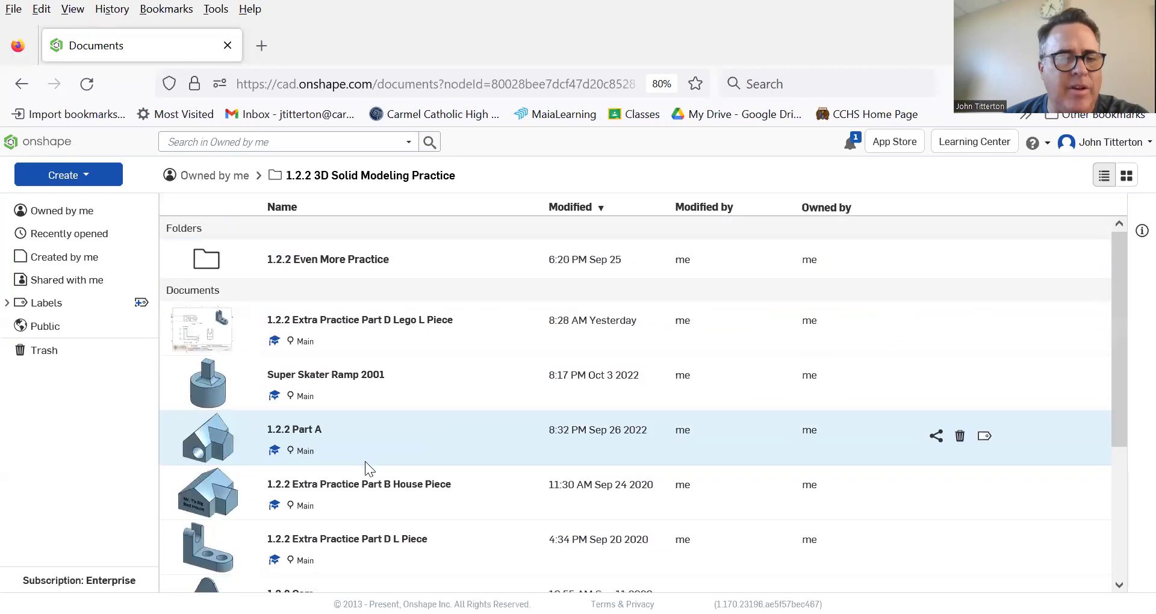
pyautogui.scroll(-3, 369, 463)
pyautogui.scroll(4, 368, 489)
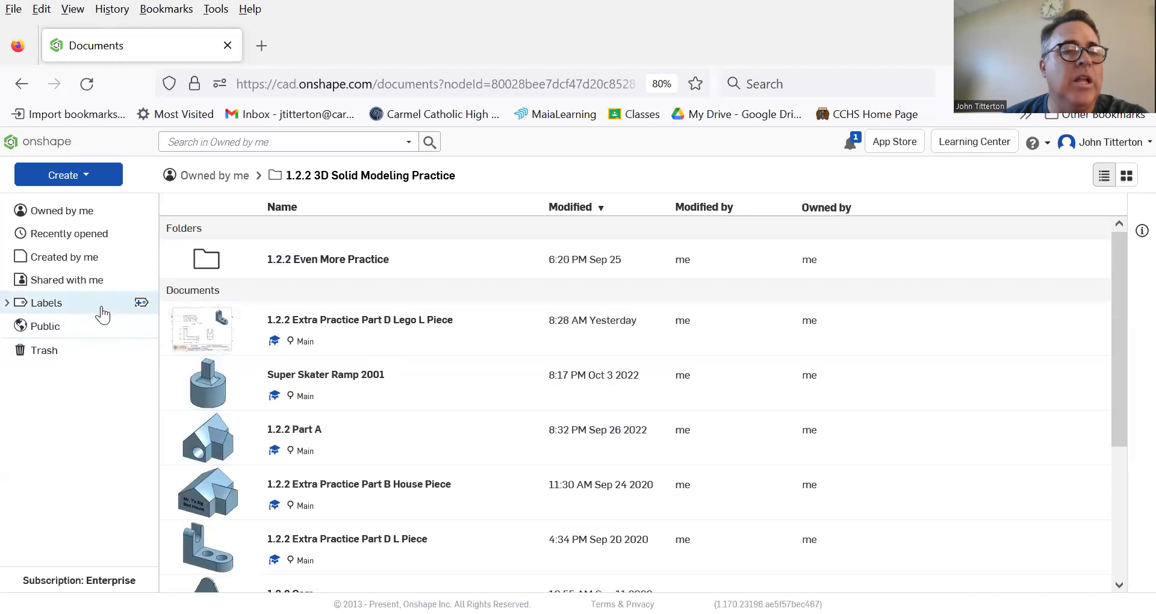
pyautogui.click(91, 175)
# Create a new document named '1.2.2 Part E' in the folder
pyautogui.click(80, 200)
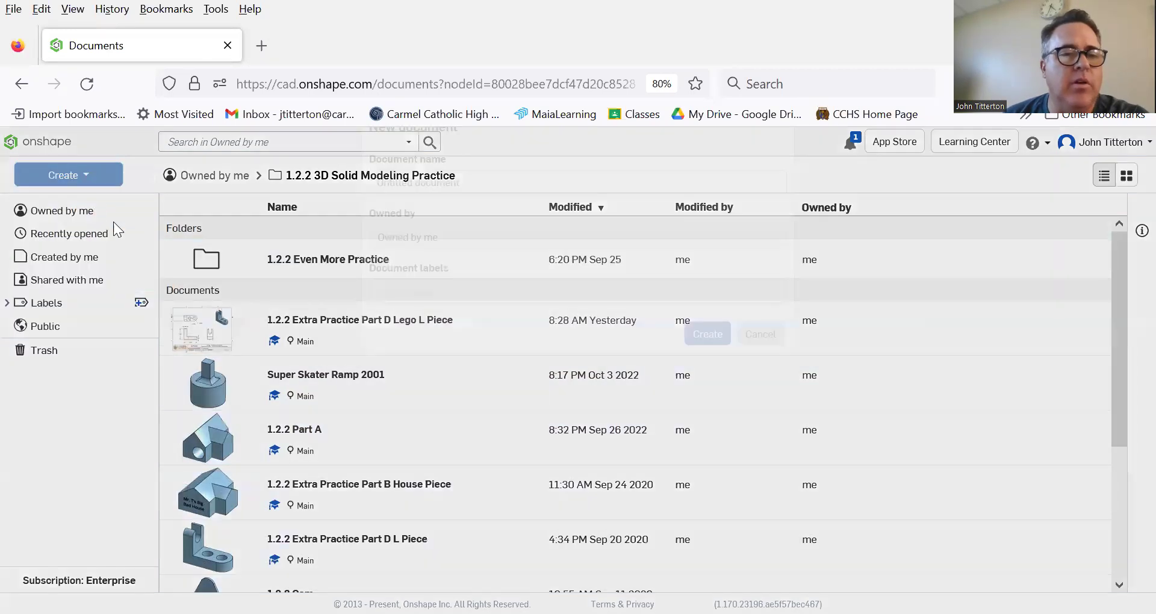
pyautogui.write('1.2.2')
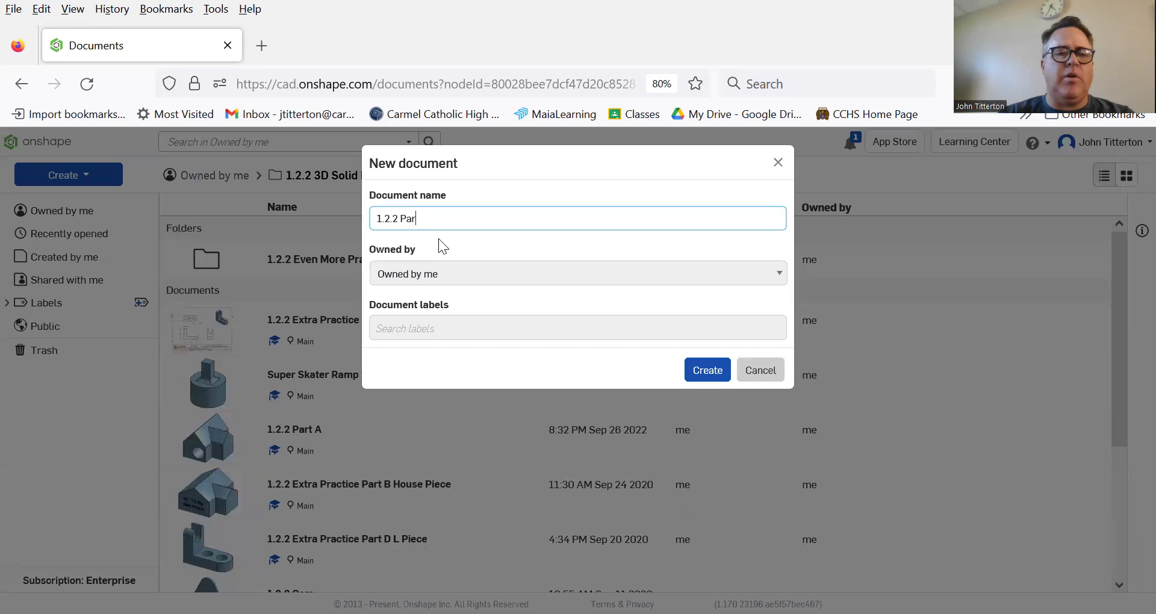
pyautogui.write('Part E')
pyautogui.press('Return')
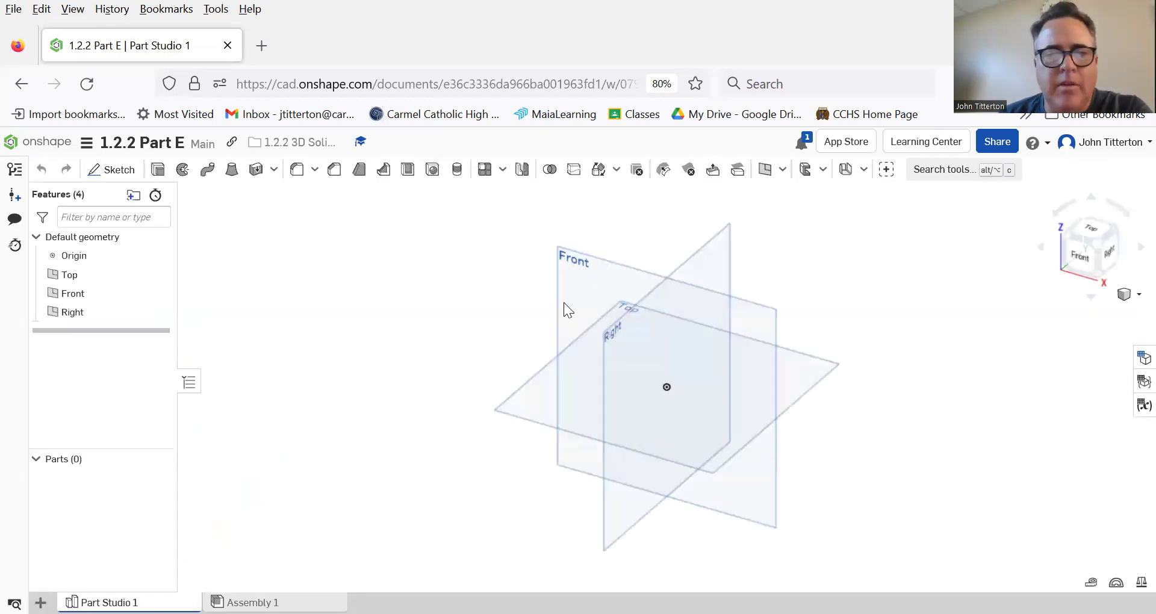
# Start a sketch on the Front plane and view it straight on
pyautogui.click(584, 296)
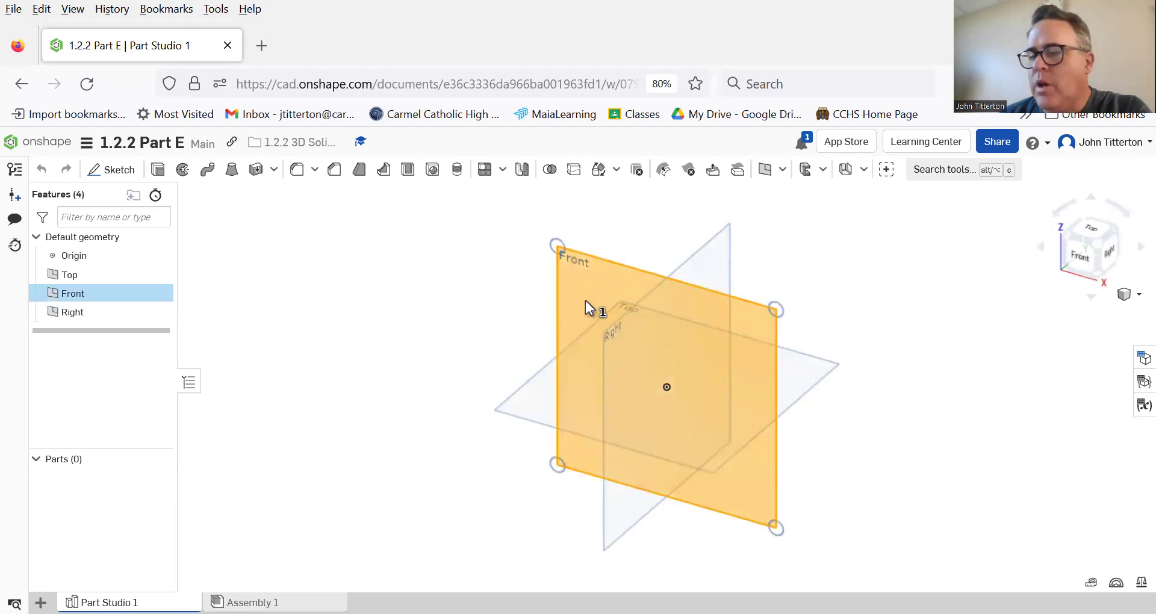
pyautogui.moveTo(585, 301)
pyautogui.mouseDown()
pyautogui.moveTo(512, 328)
pyautogui.moveTo(198, 333)
pyautogui.moveTo(110, 170)
pyautogui.mouseUp()
pyautogui.click(110, 169)
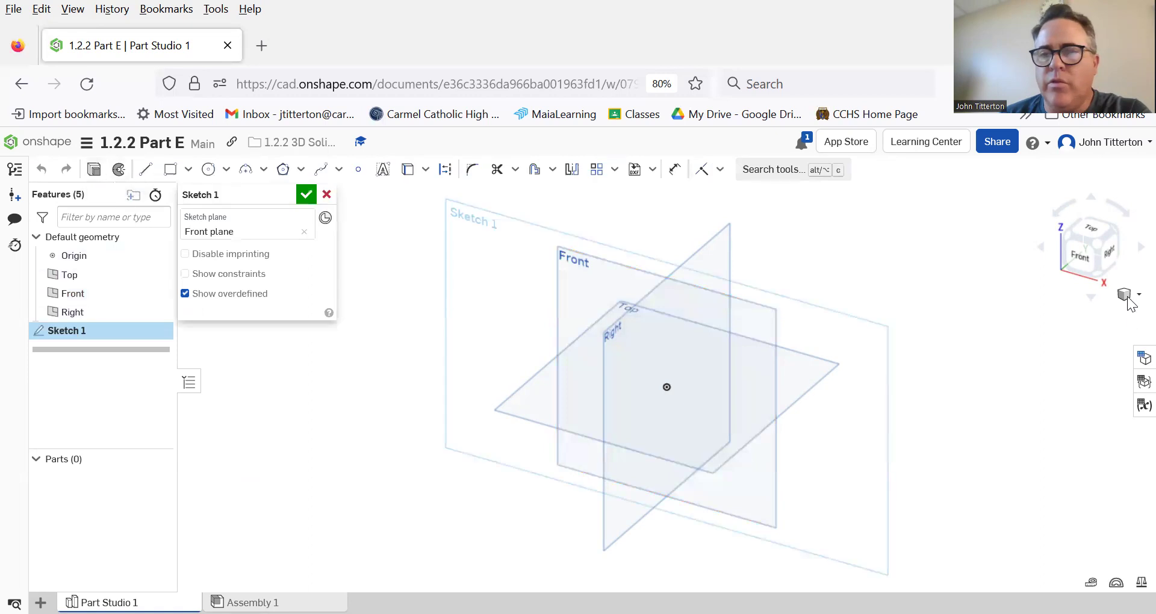
pyautogui.click(1083, 266)
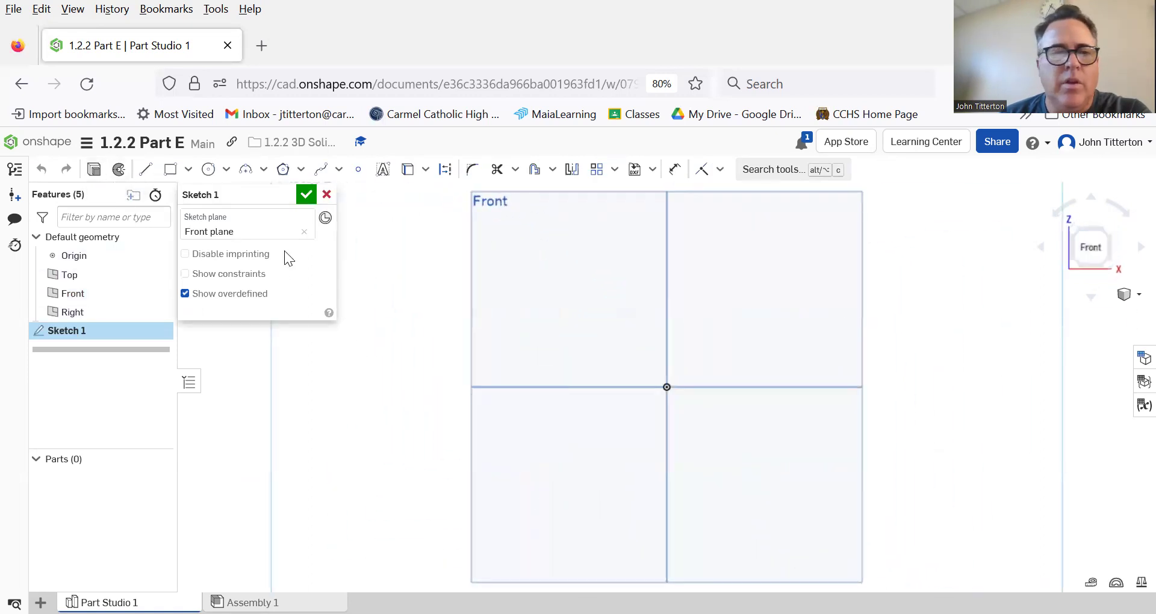
# Draw a corner rectangle from the origin, about 2.701 by 1.603
pyautogui.click(166, 174)
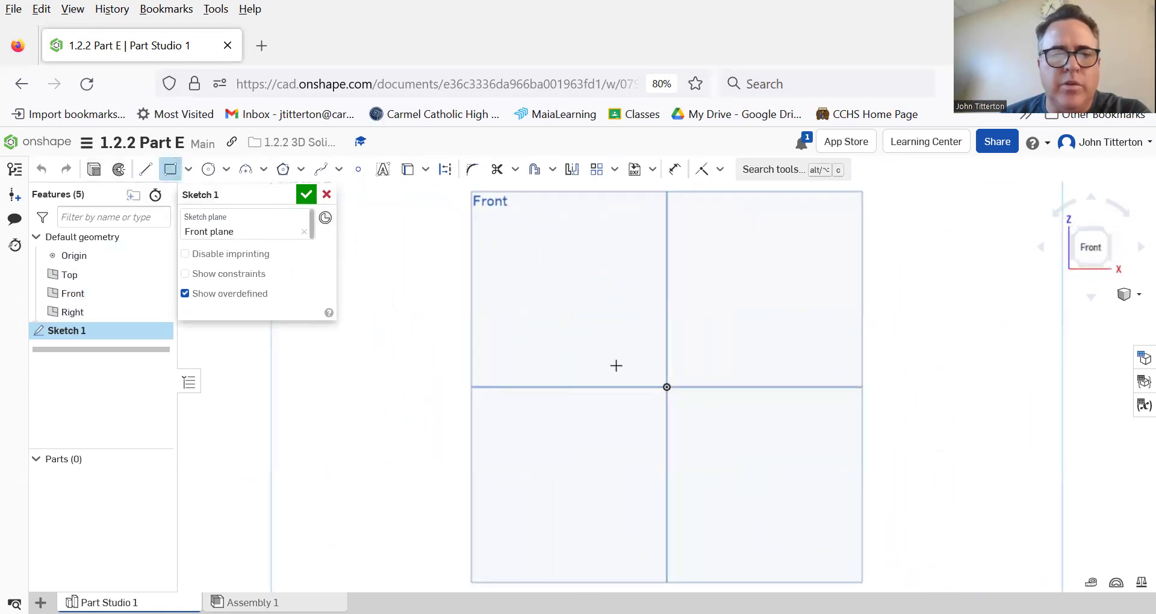
pyautogui.click(665, 387)
pyautogui.click(842, 282)
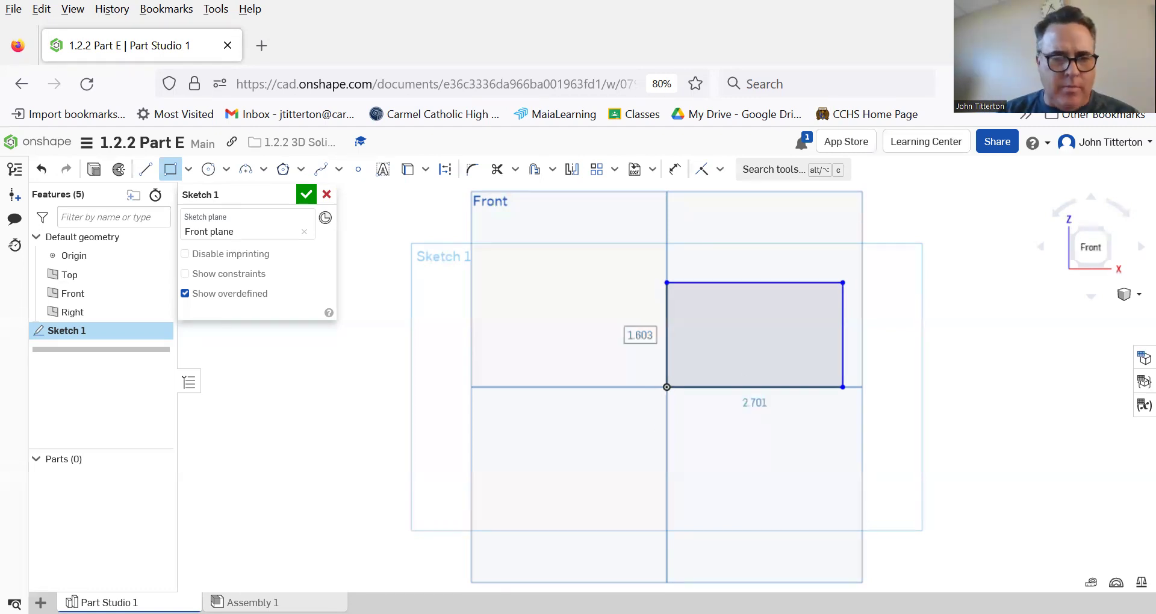
# In a new browser tab, go to the Google Classroom home page and find the class cards
pyautogui.click(262, 45)
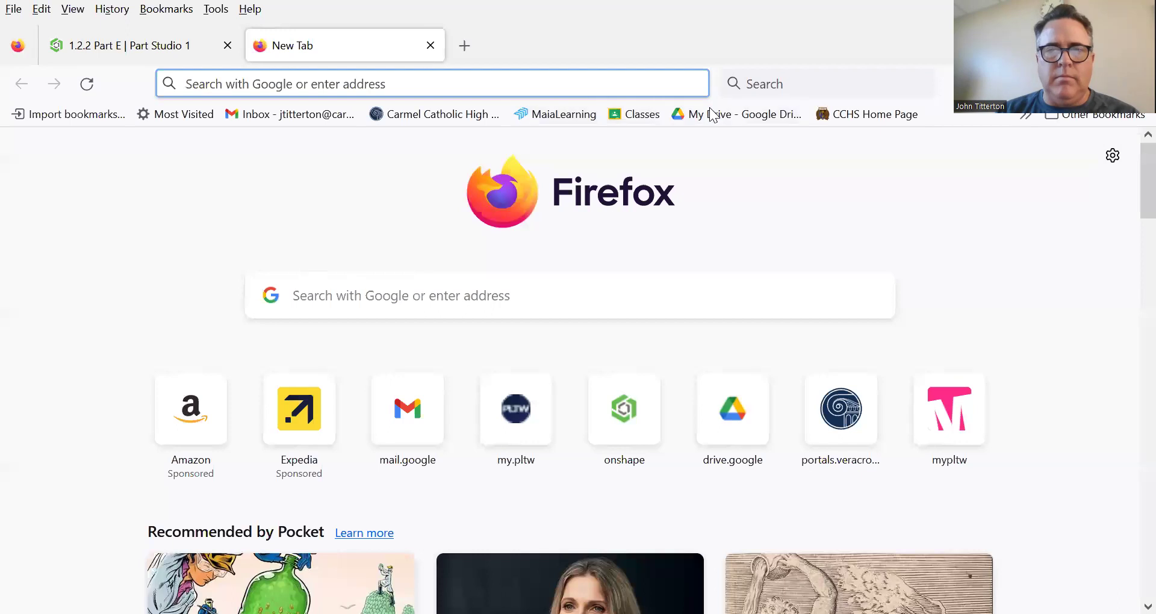
pyautogui.click(637, 114)
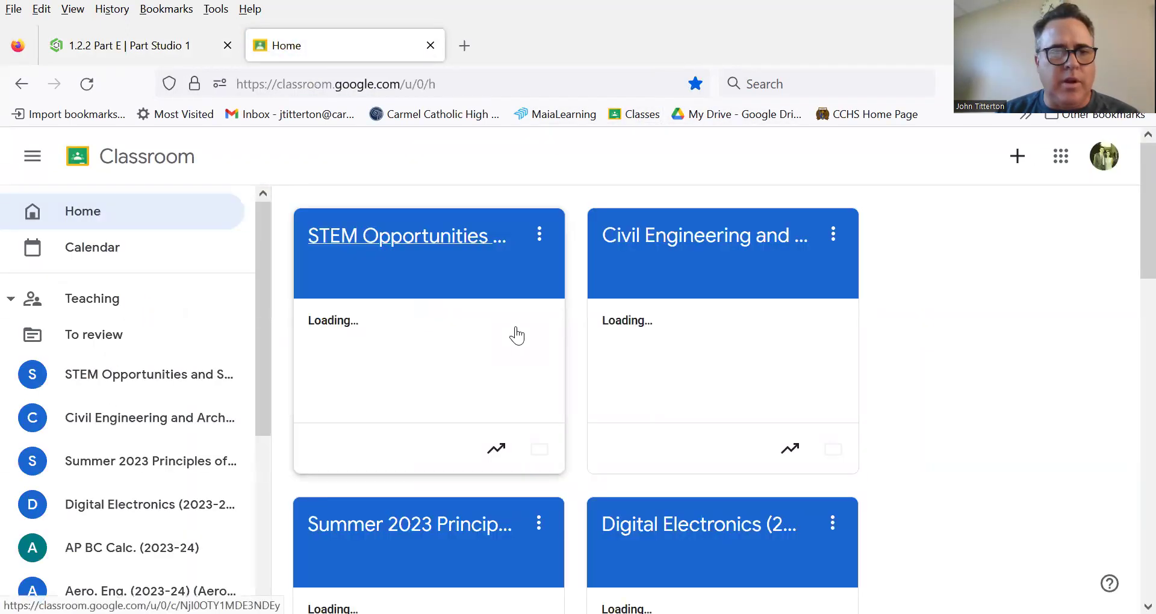
pyautogui.scroll(-6, 619, 312)
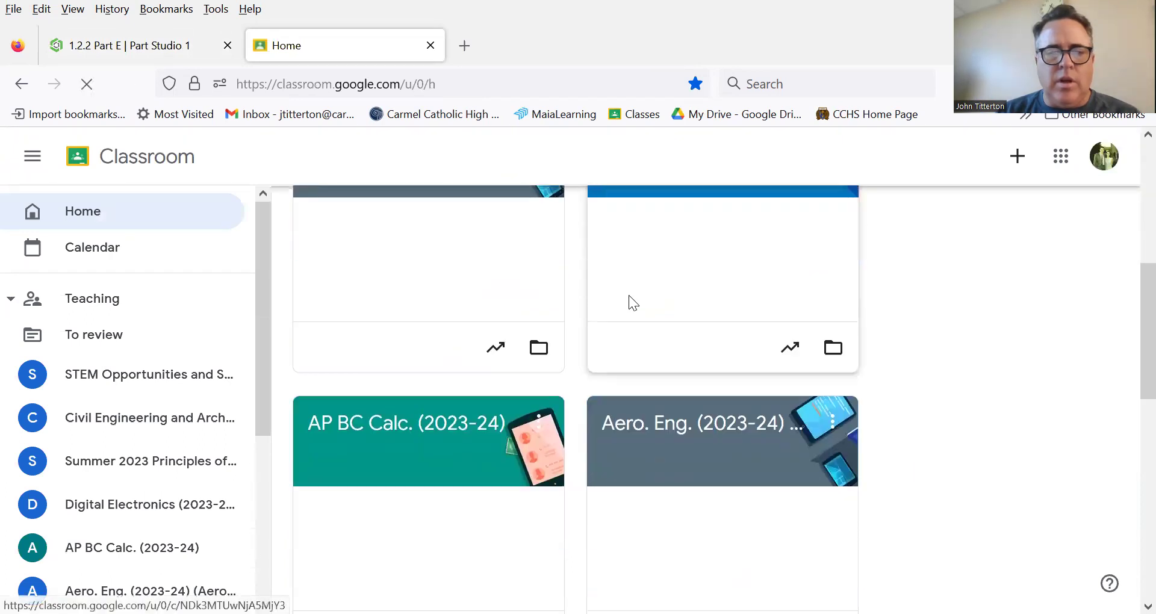
pyautogui.scroll(-1, 632, 303)
pyautogui.scroll(-4, 633, 303)
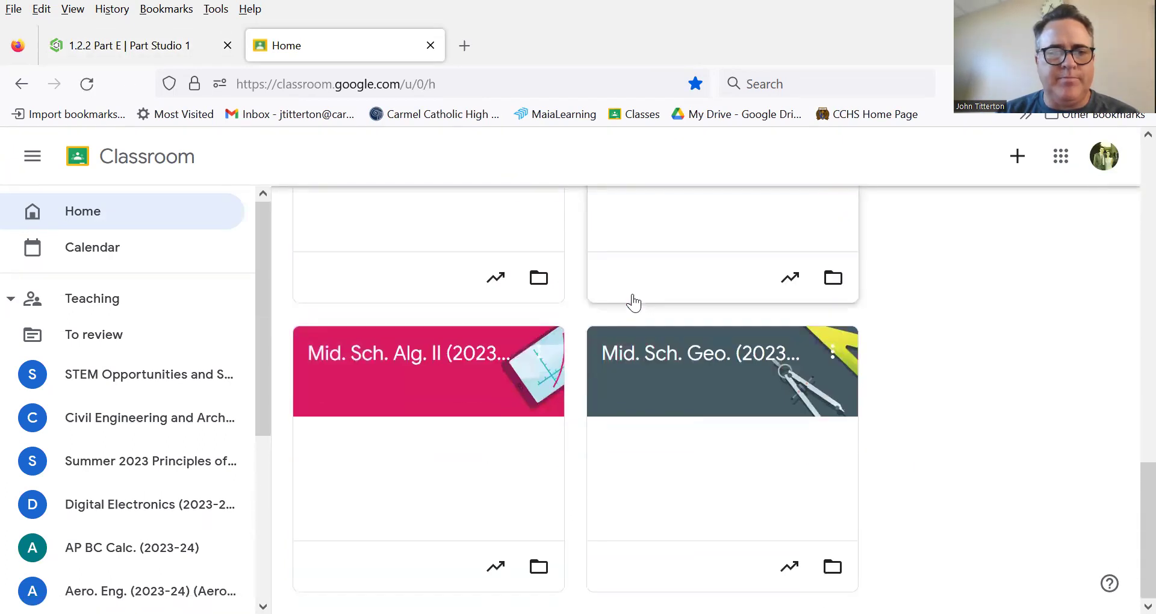
pyautogui.scroll(3, 632, 302)
# Open the Mid. Sch. IED classwork and its attached Middle School Intro to Engineering doc
pyautogui.click(412, 249)
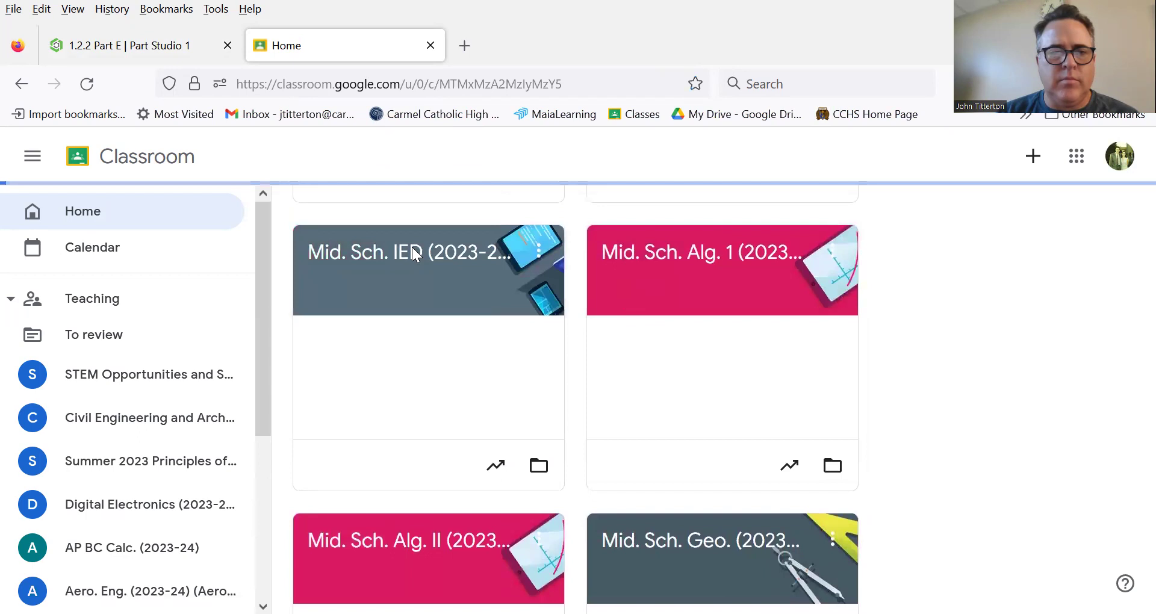
pyautogui.click(433, 204)
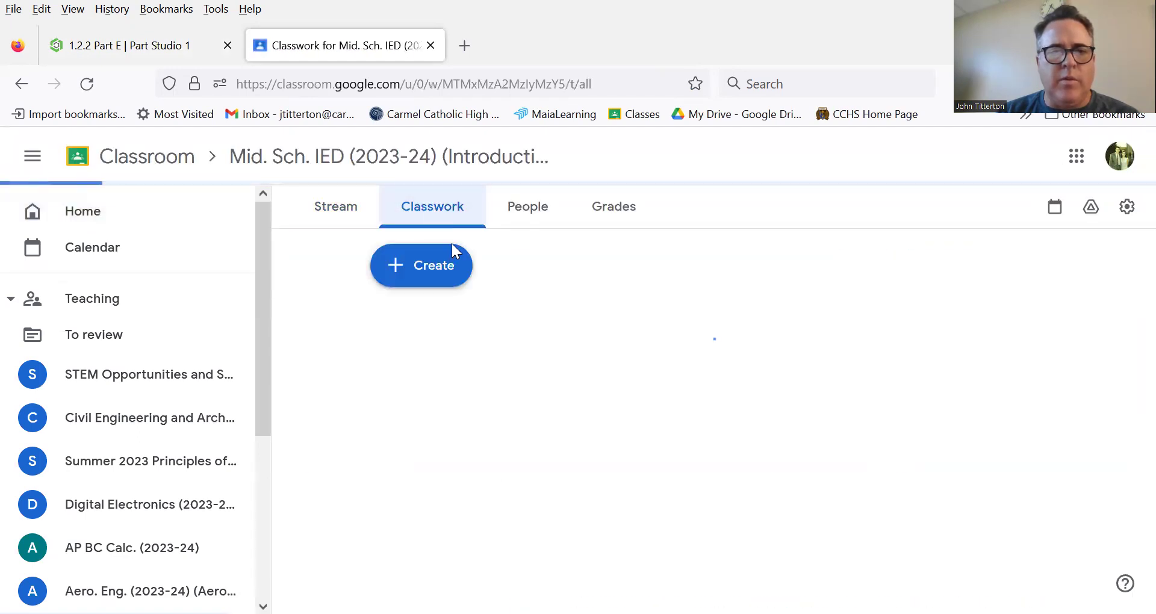
pyautogui.click(558, 363)
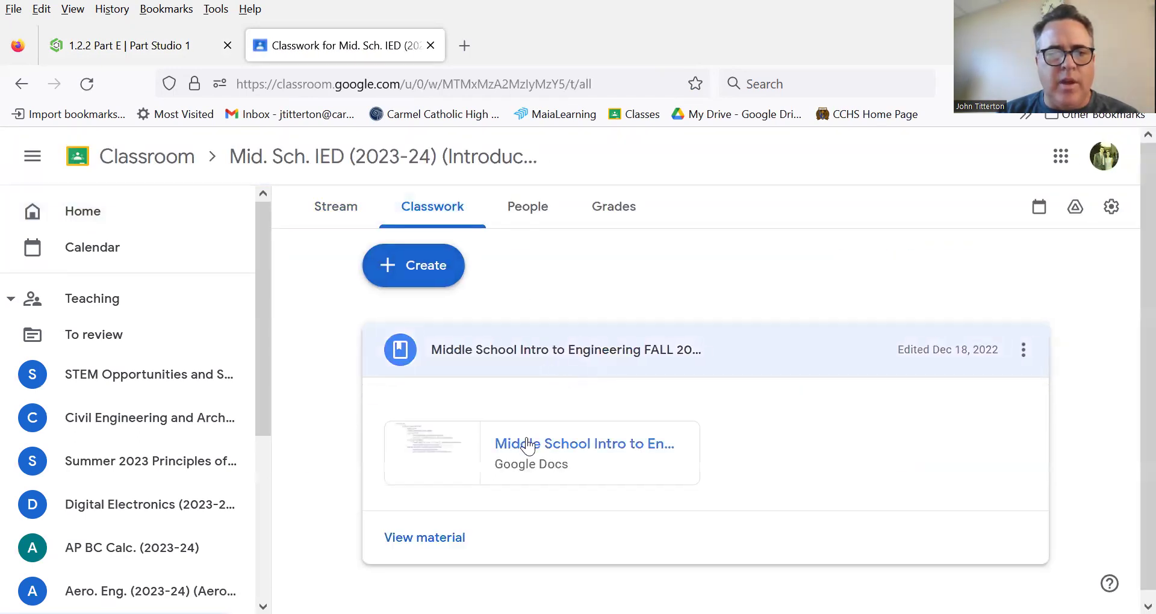
pyautogui.click(530, 444)
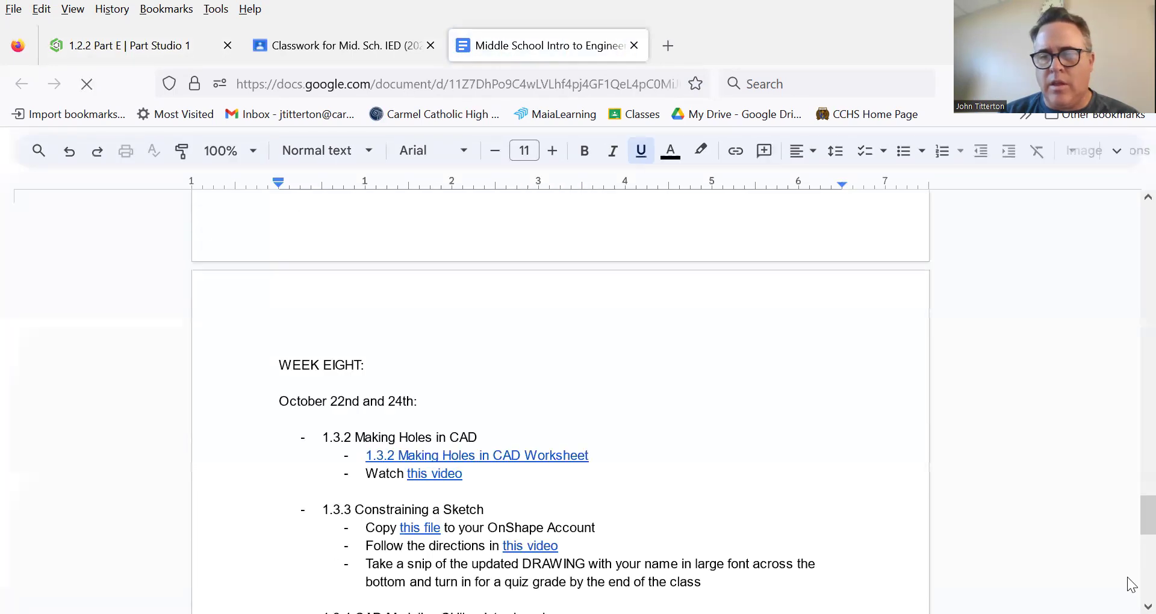
# Find Week Five in the doc and bring up the More CAD Practice link's preview
pyautogui.scroll(-10, 672, 482)
pyautogui.scroll(6, 660, 457)
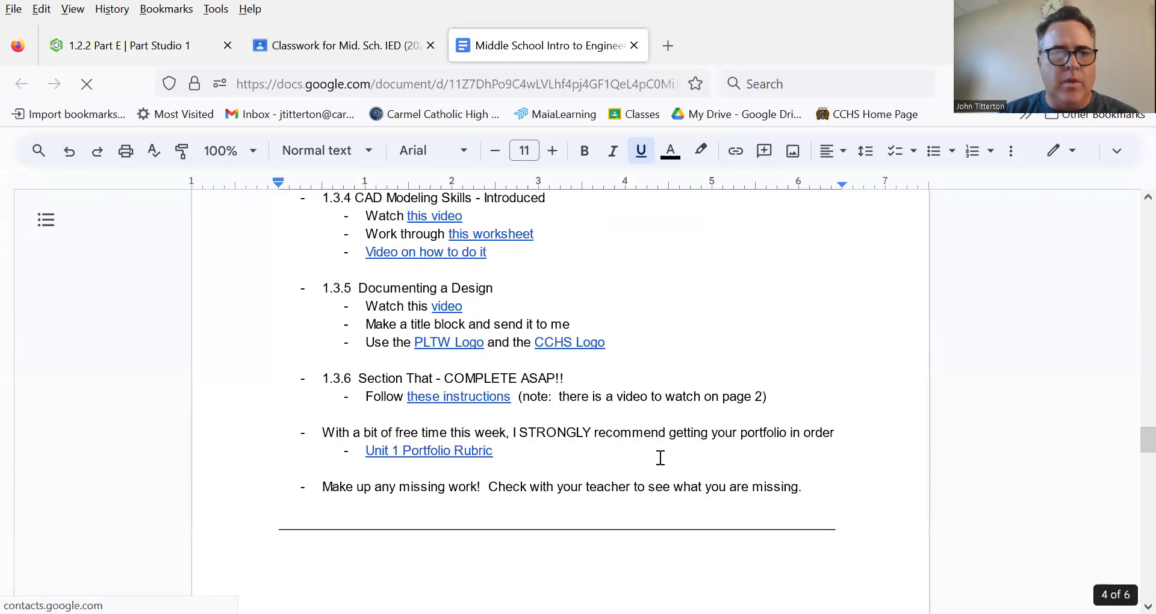
pyautogui.scroll(3, 656, 459)
pyautogui.scroll(15, 647, 461)
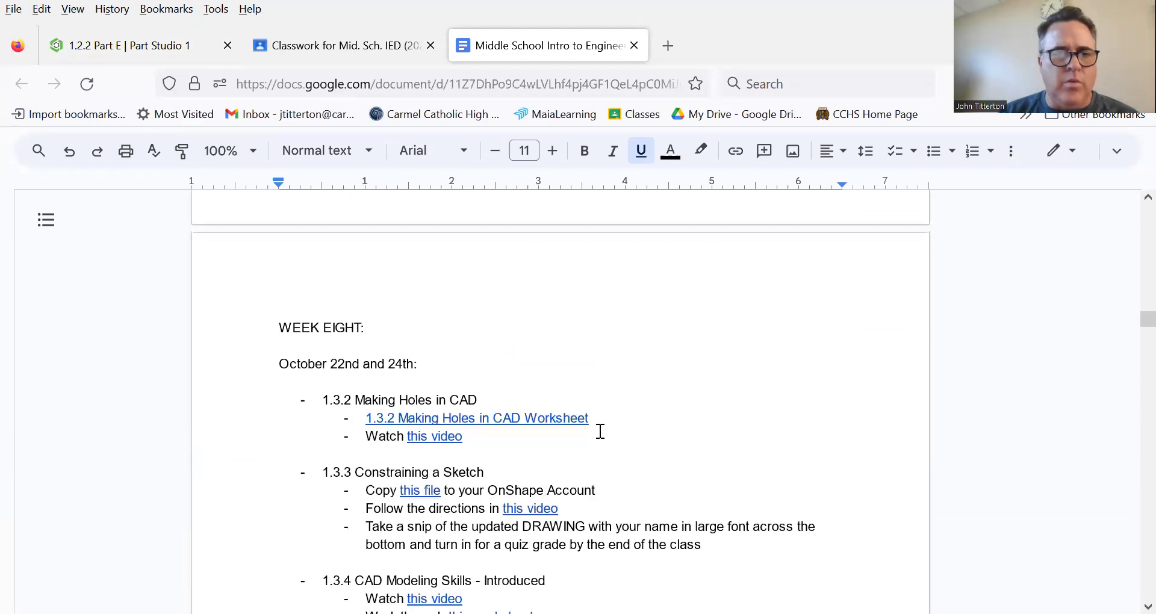
pyautogui.scroll(7, 594, 427)
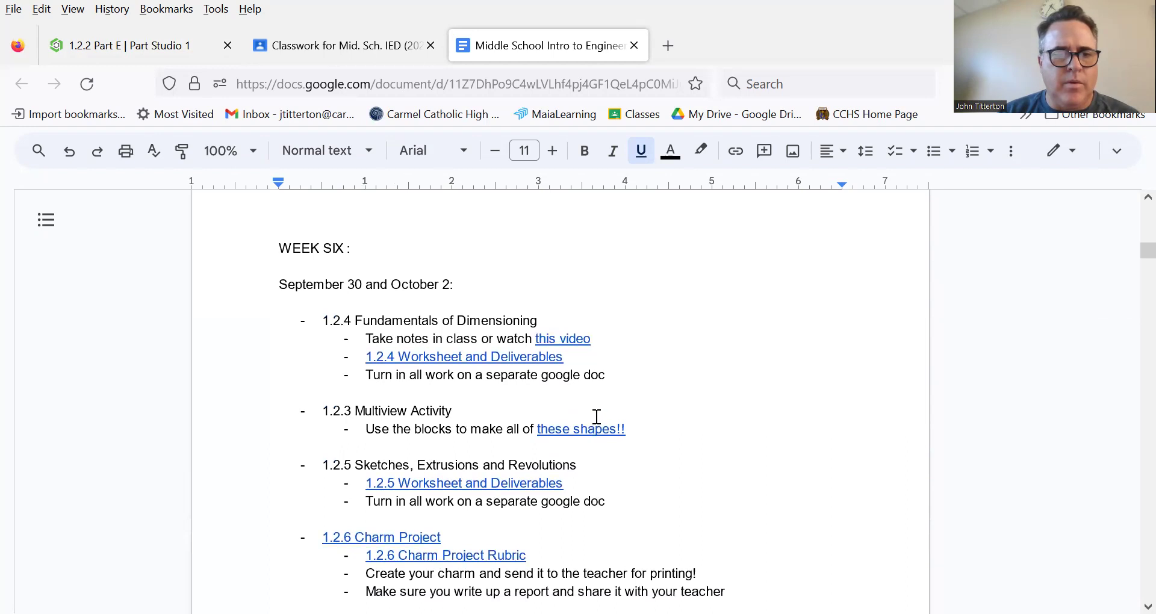
pyautogui.scroll(-10, 596, 417)
pyautogui.scroll(-6, 1132, 372)
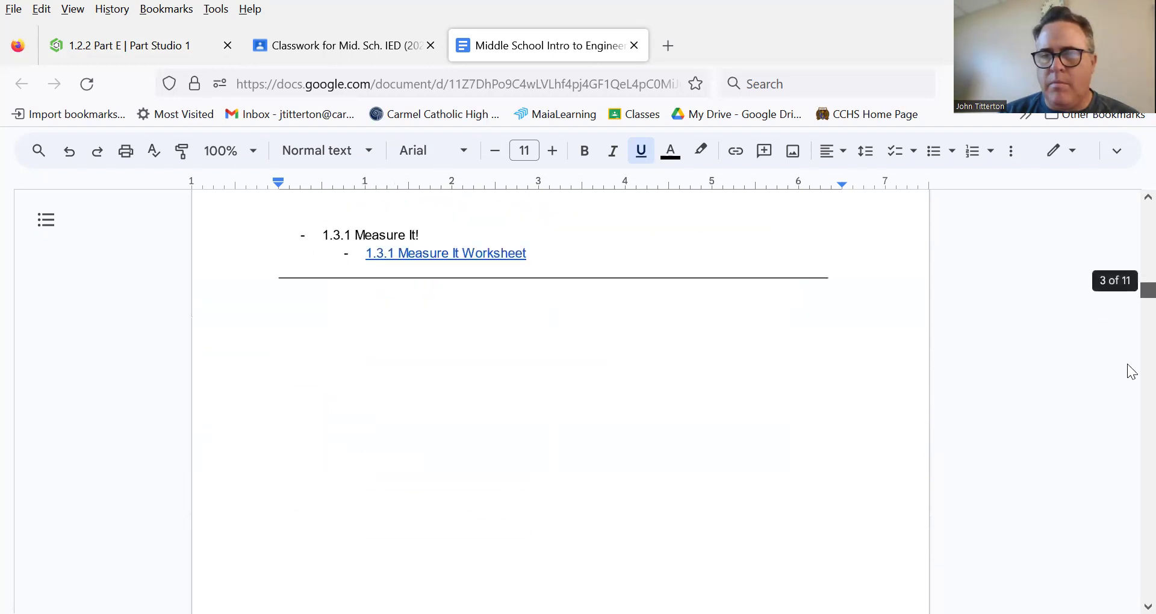
pyautogui.scroll(15, 879, 580)
pyautogui.scroll(-3, 486, 444)
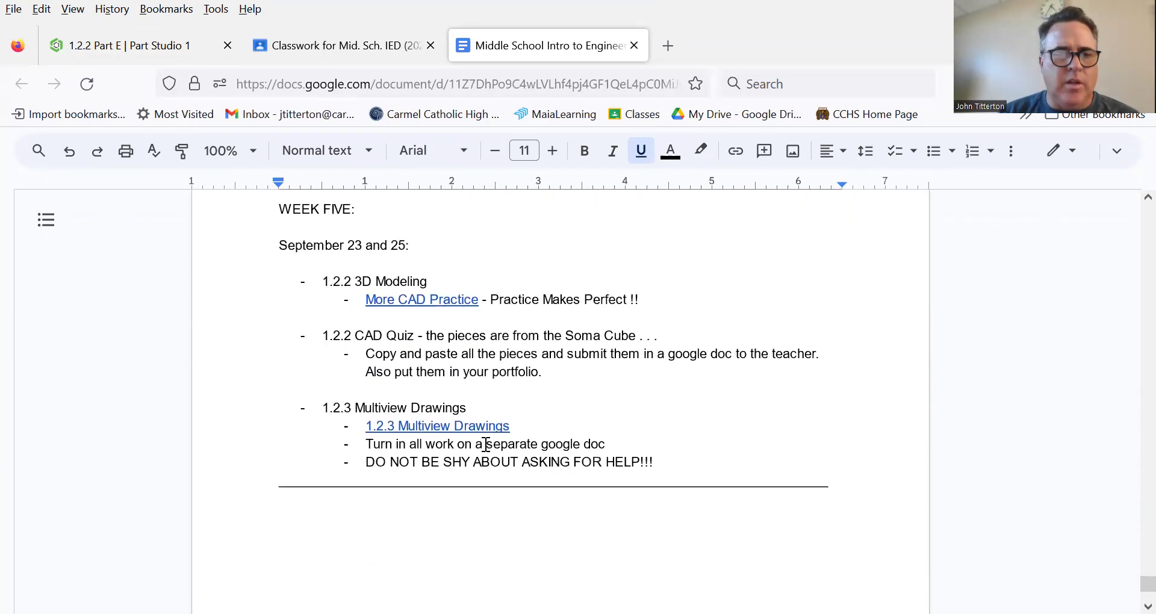
pyautogui.click(428, 299)
# Open IED 1.2.2 Extra CAD Practice, read Part E's 1.914 in³ target, and return to Onshape
pyautogui.click(488, 327)
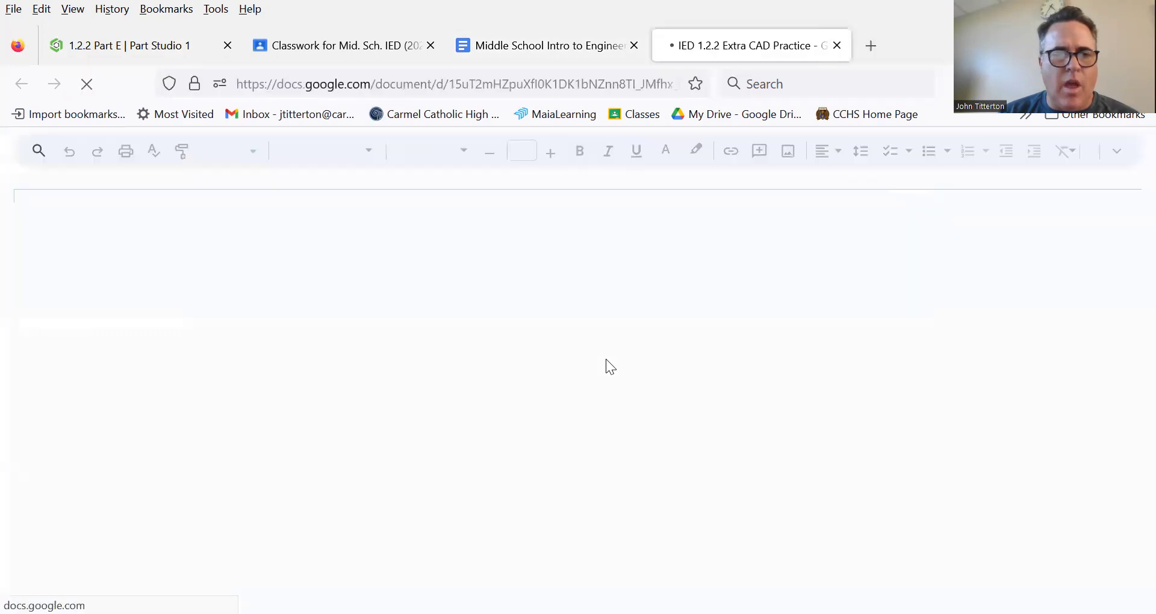
pyautogui.scroll(-10, 589, 400)
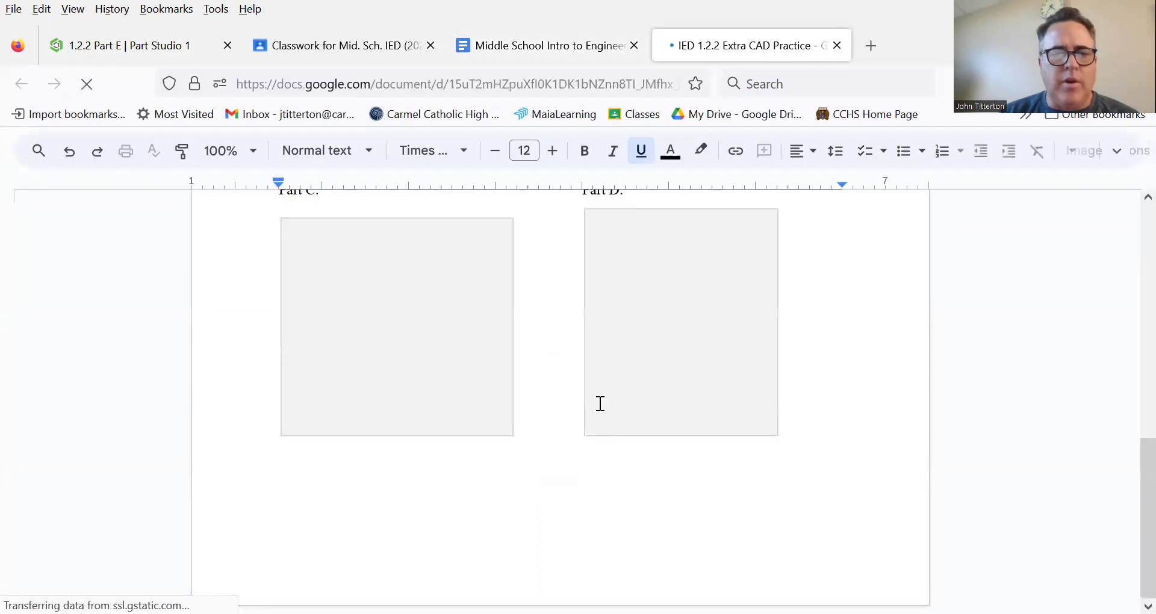
pyautogui.scroll(-8, 600, 403)
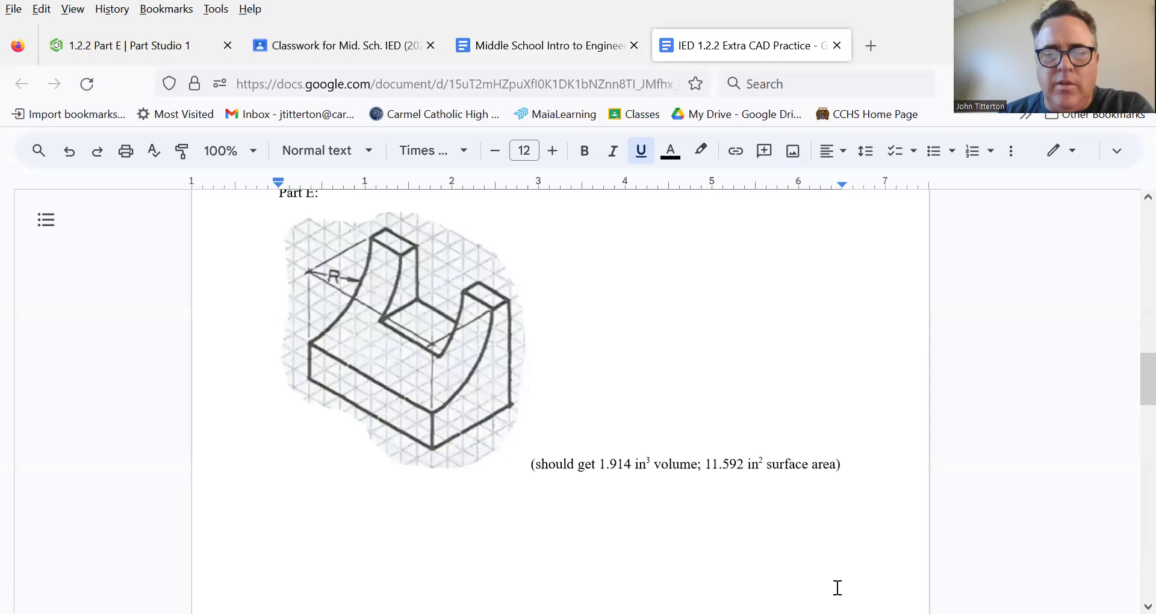
pyautogui.click(93, 45)
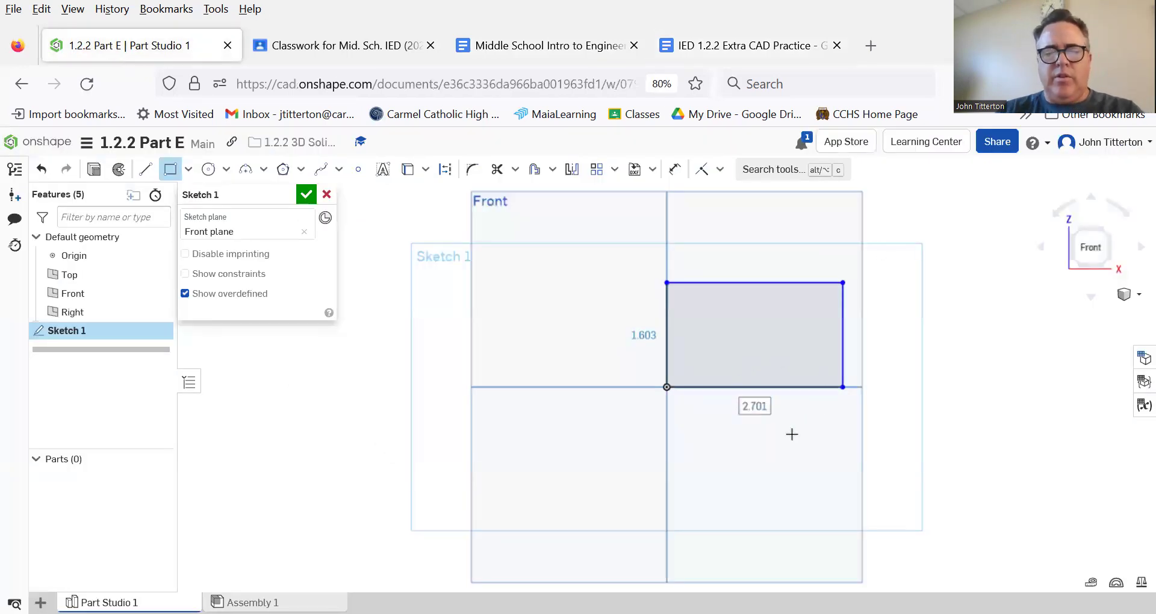
# Dimension the rectangle 8*0.25 wide by 6*0.25 tall (2 by 1.5) and accept Sketch 1
pyautogui.write('8')
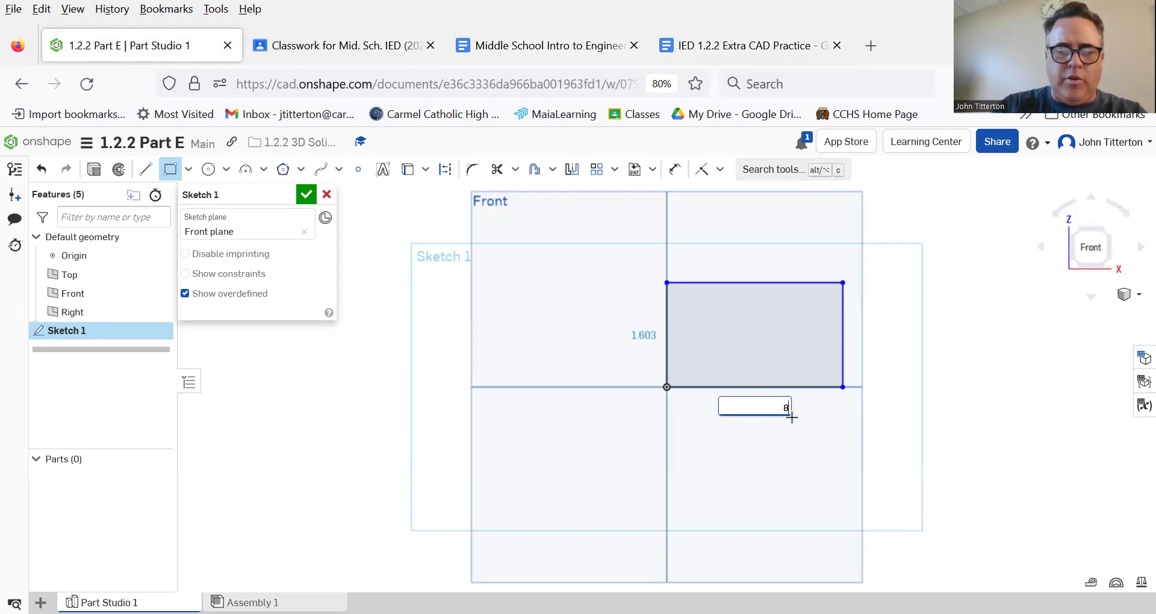
pyautogui.write('*0.25')
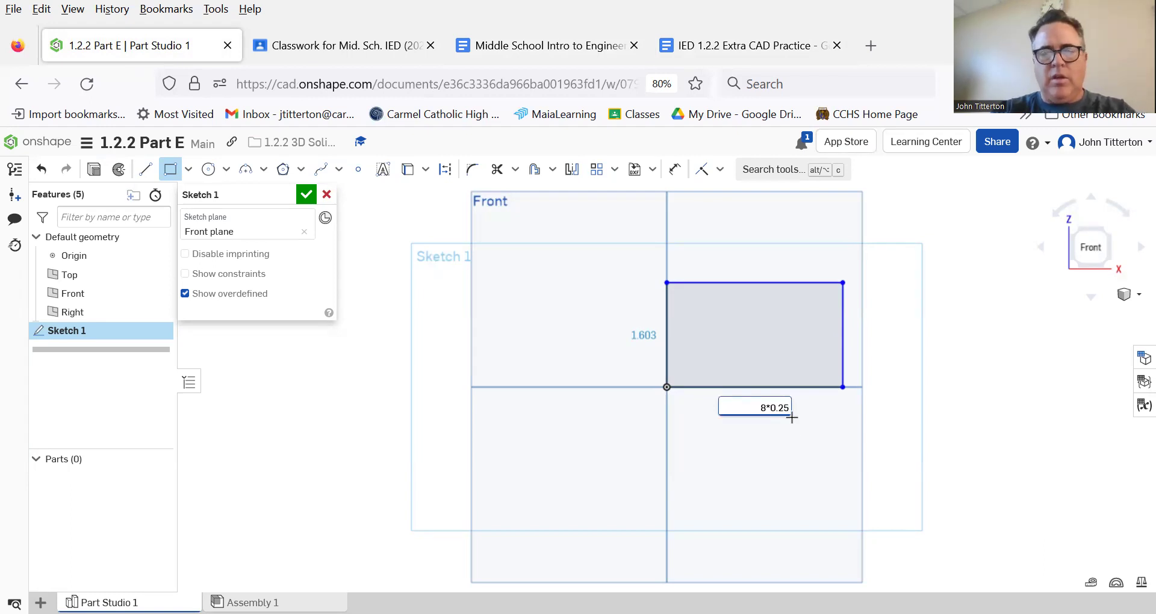
pyautogui.press('Return')
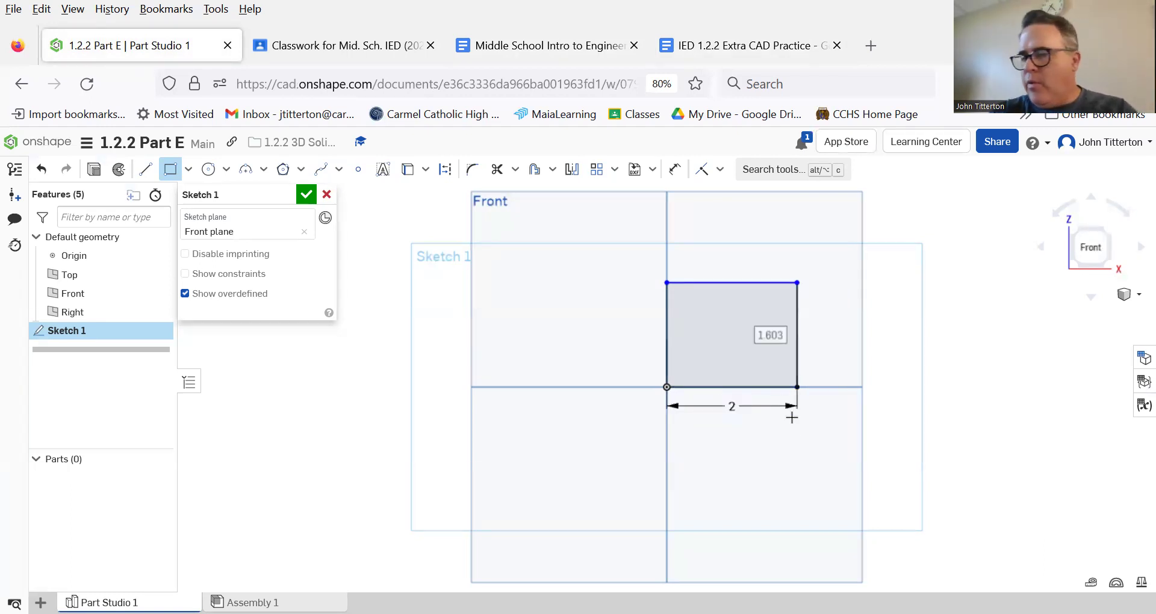
pyautogui.write('6')
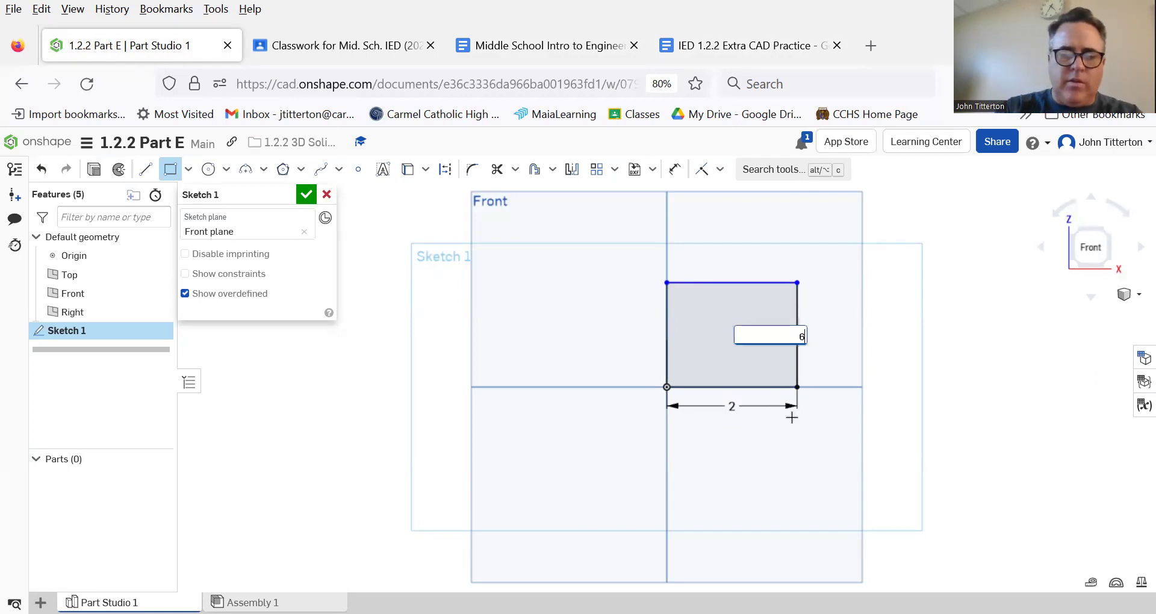
pyautogui.write('*0')
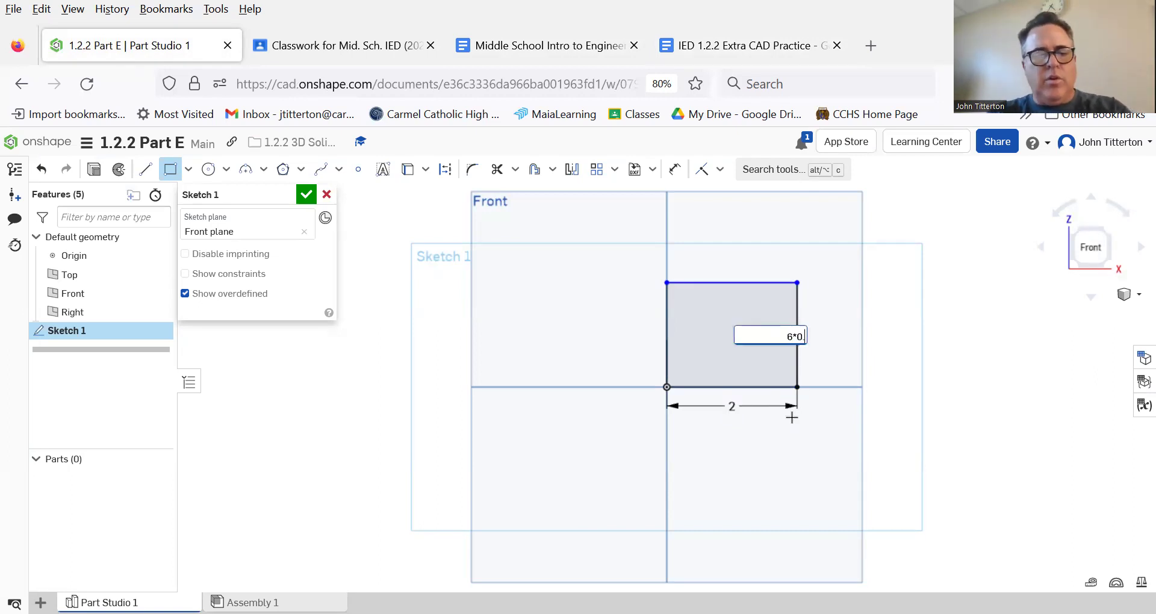
pyautogui.write('.25')
pyautogui.press('Return')
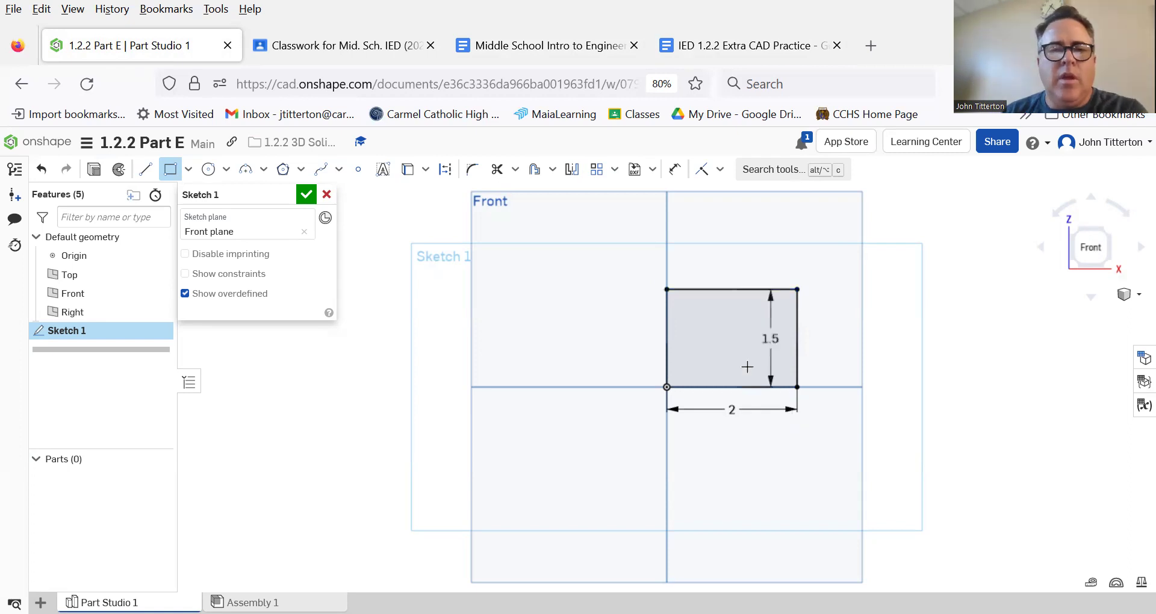
pyautogui.click(306, 194)
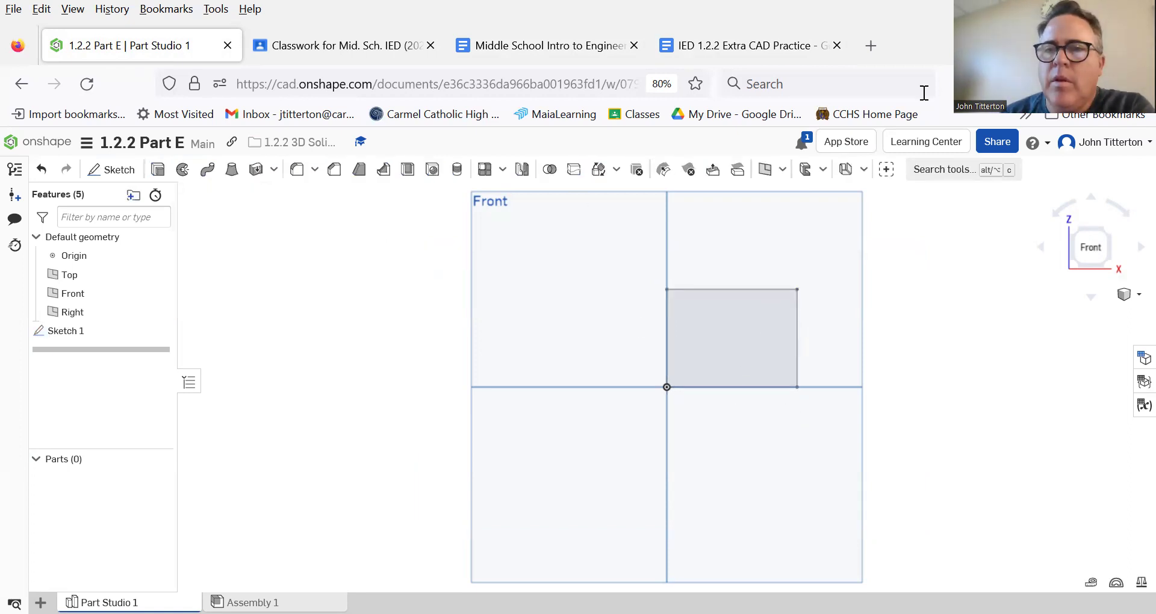
# In isometric view, extrude Sketch 1 to a depth of 5*0.25 (1.25 in)
pyautogui.click(1105, 232)
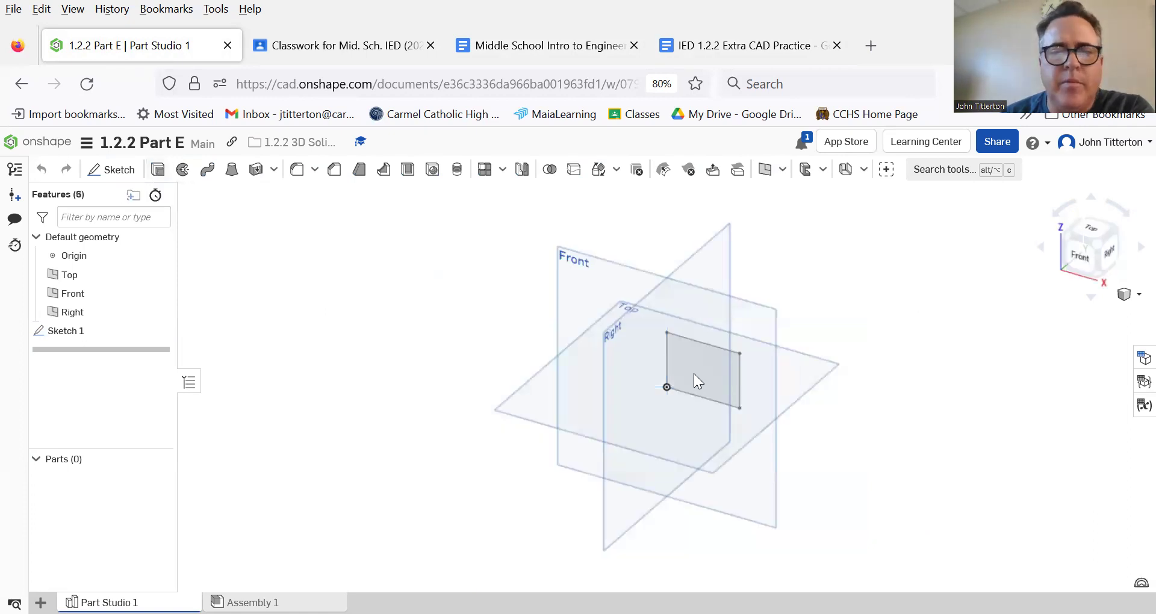
pyautogui.hotkey('shift', 'e')
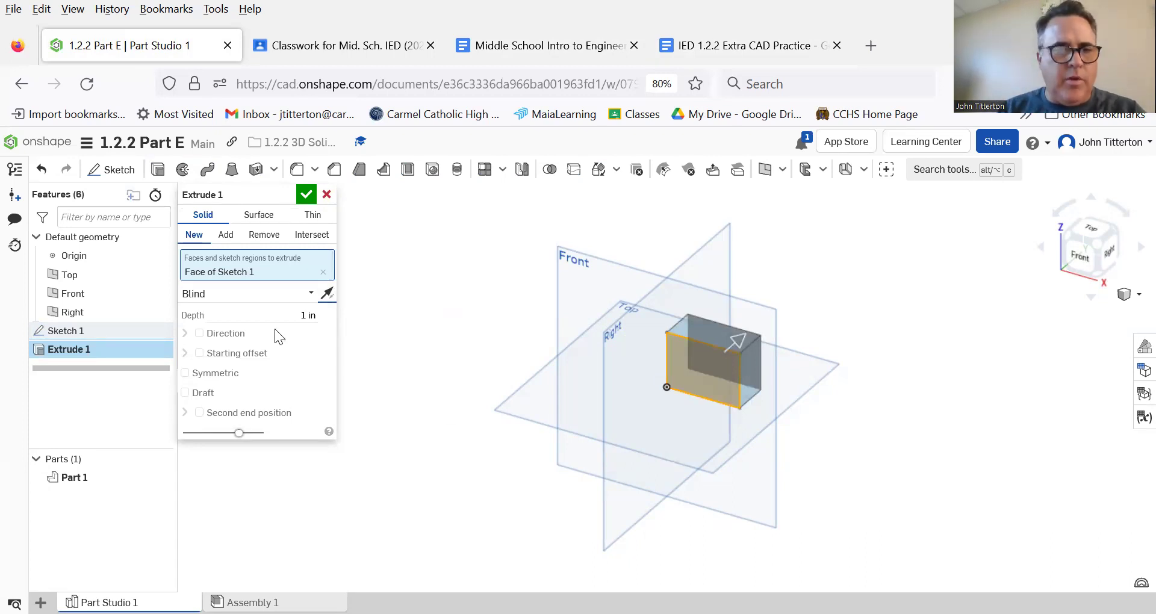
pyautogui.click(284, 313)
pyautogui.write('5')
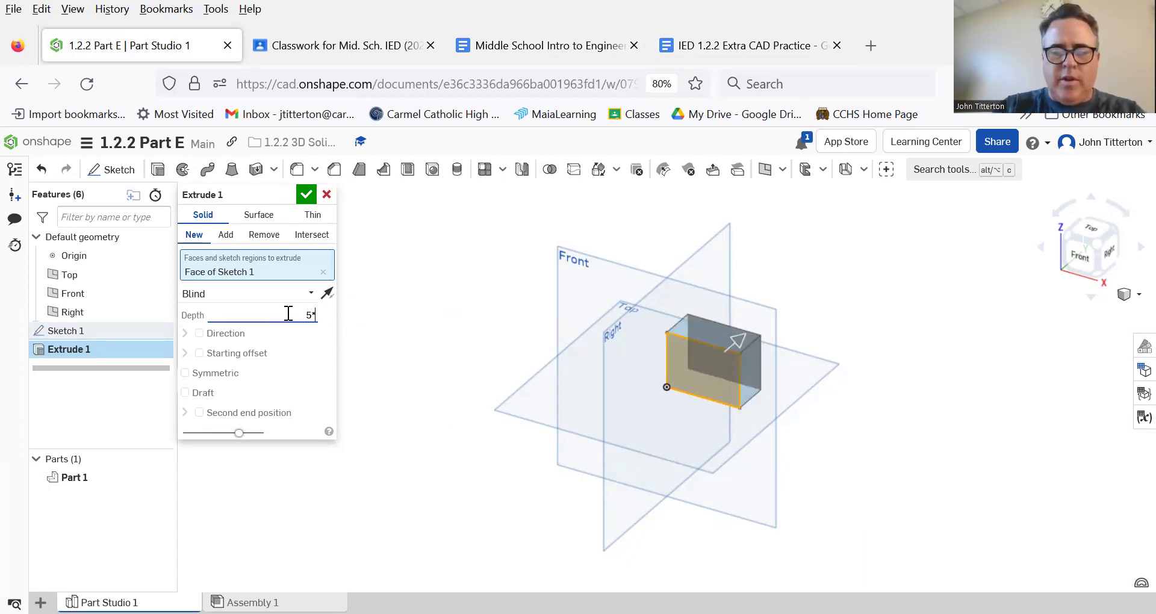
pyautogui.write('*0.25')
pyautogui.press('Return')
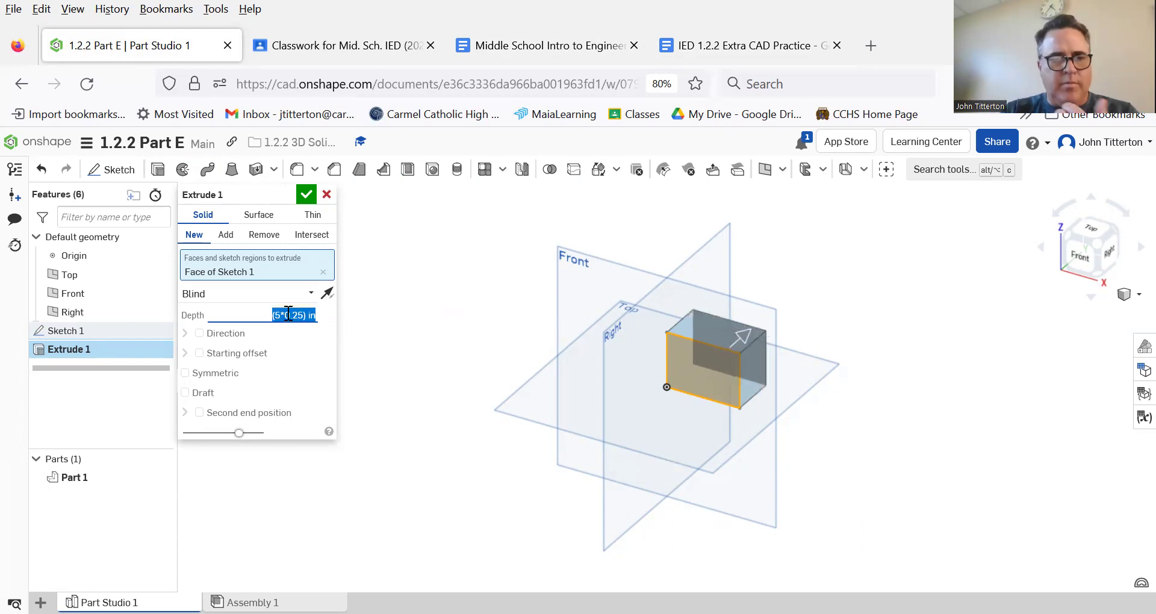
pyautogui.click(305, 194)
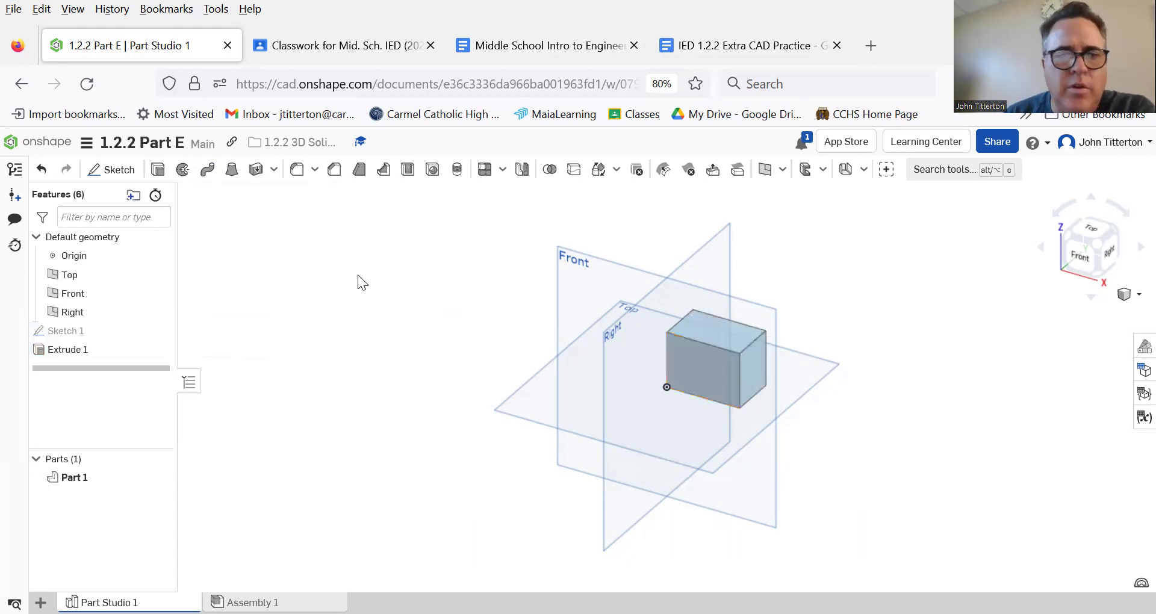
# Hide the Top, Front and Right planes
pyautogui.click(159, 275)
pyautogui.click(159, 294)
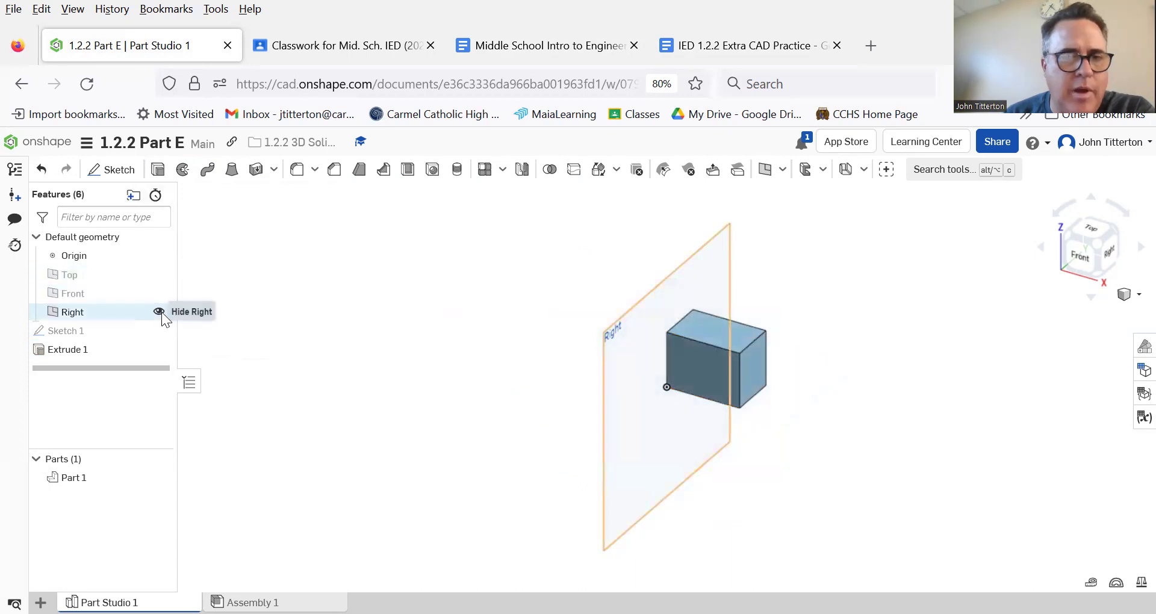
pyautogui.click(159, 312)
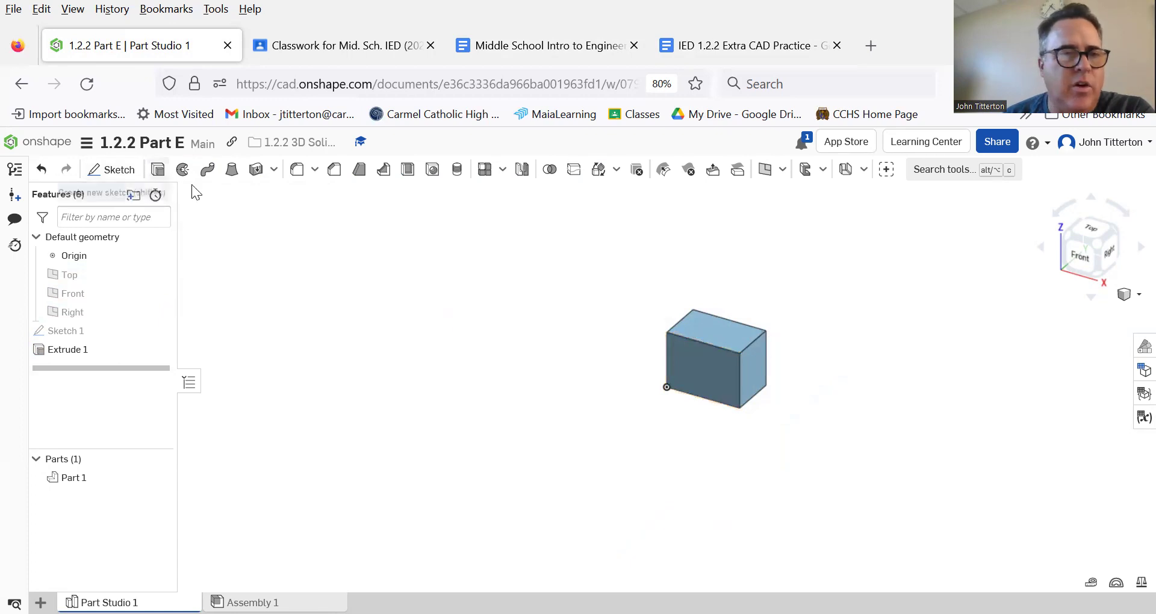
# Start a new sketch on the block's front face, viewed straight on
pyautogui.click(689, 385)
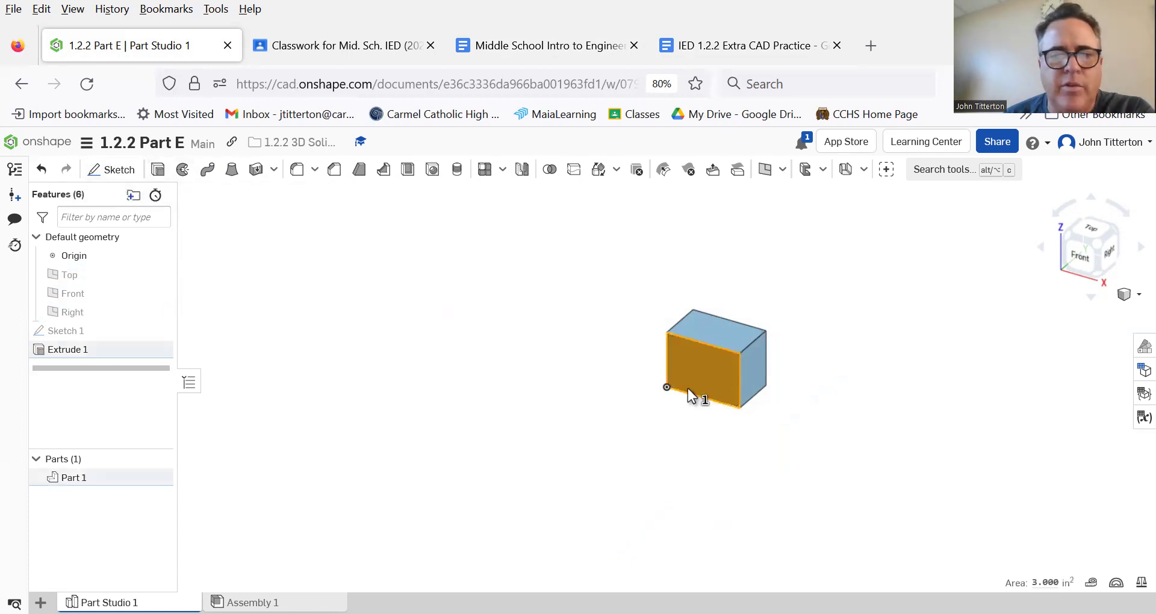
pyautogui.click(112, 169)
pyautogui.click(1081, 259)
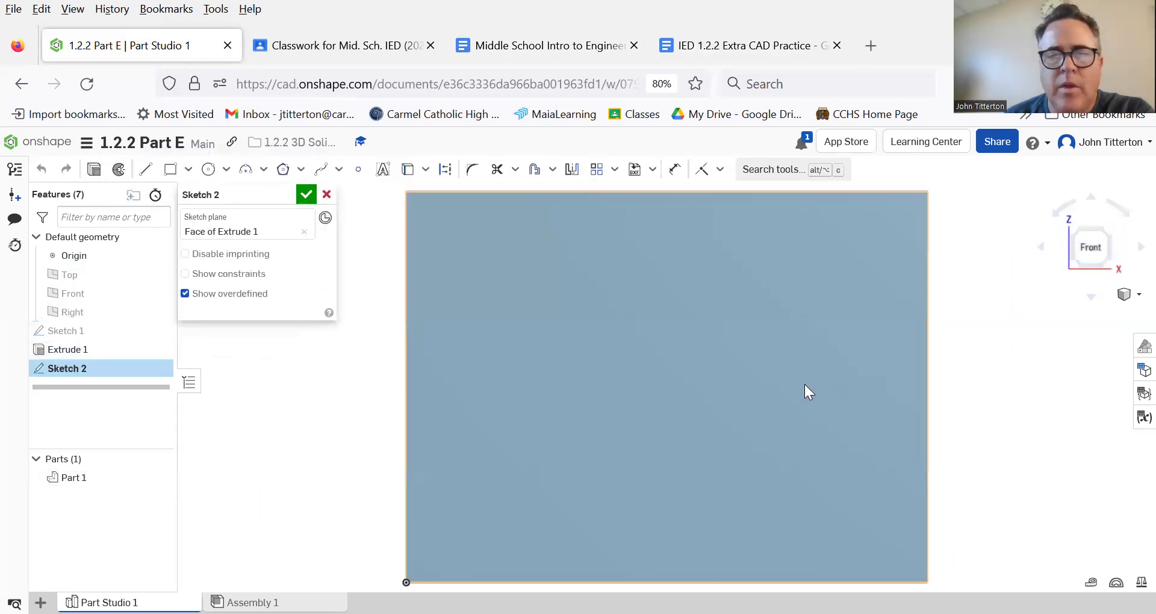
pyautogui.scroll(-3, 727, 397)
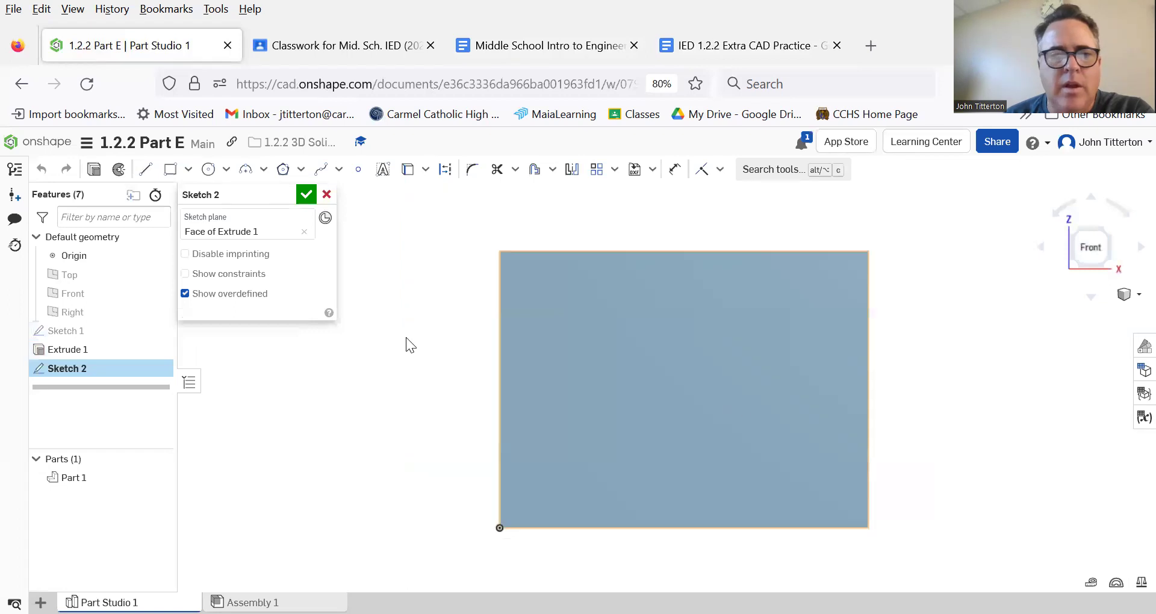
# Draw the slot rectangle from the top edge, sized 4*0.25 by 3*0.25 (1 by 0.75)
pyautogui.click(171, 170)
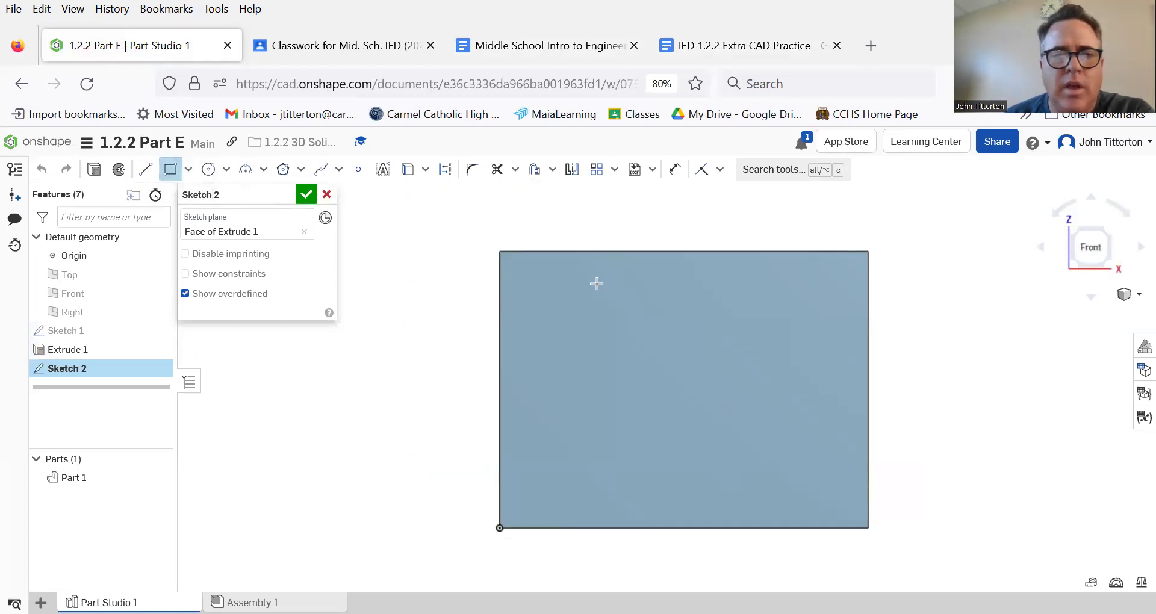
pyautogui.click(608, 249)
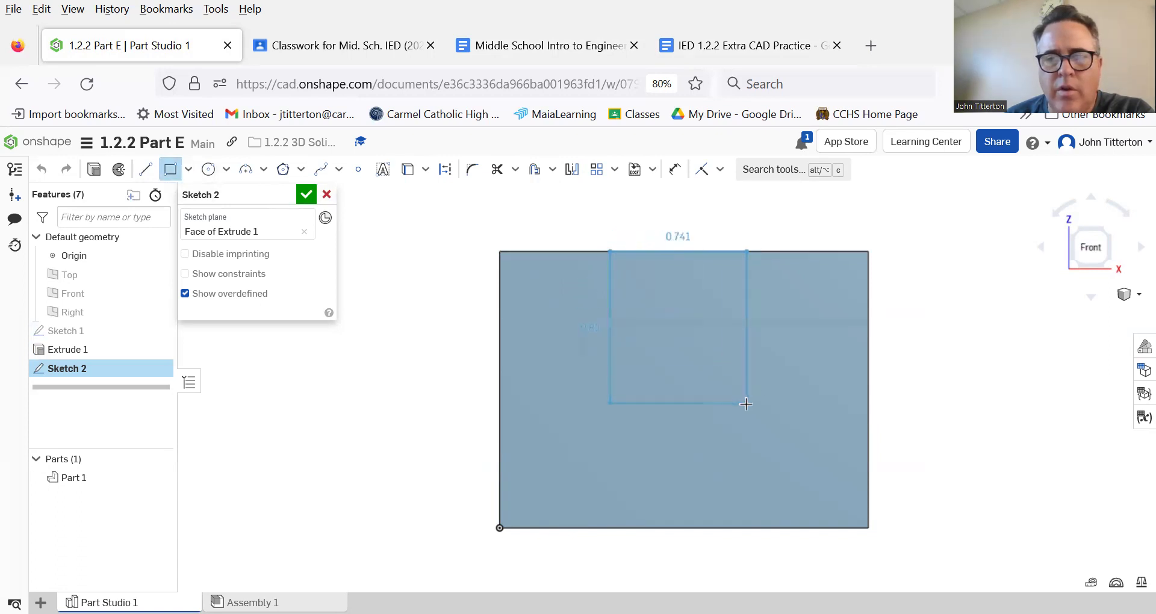
pyautogui.click(750, 422)
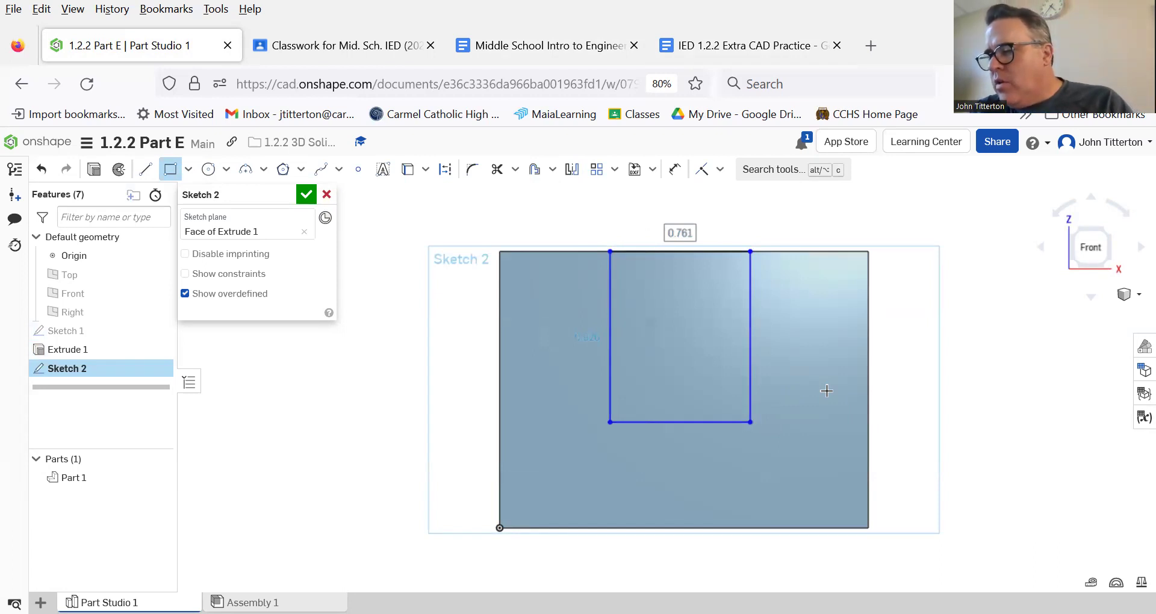
pyautogui.write('4')
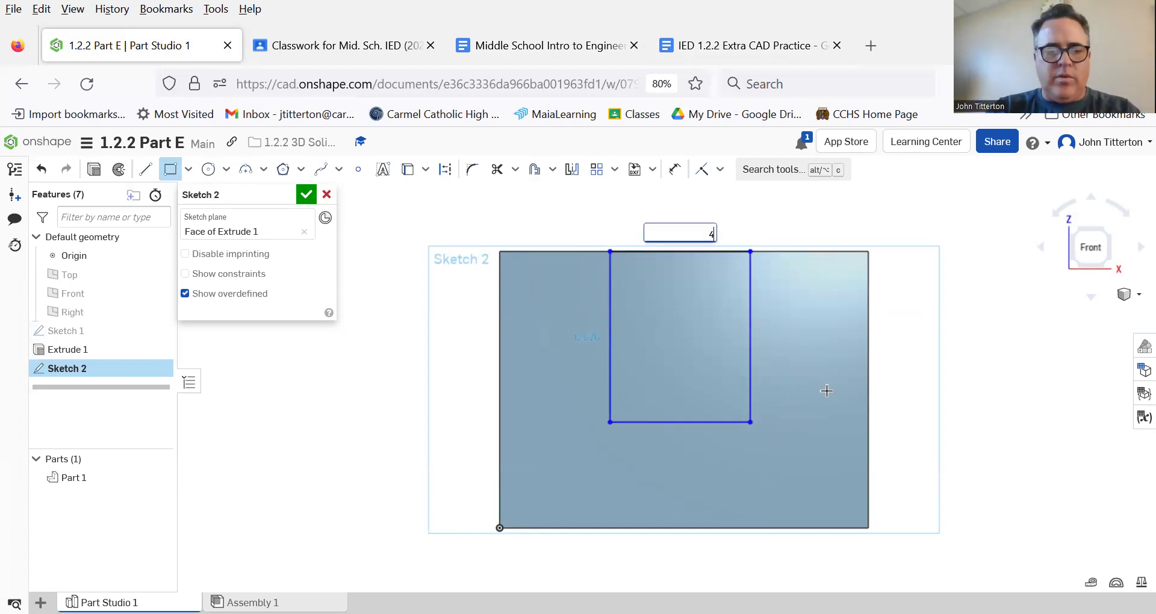
pyautogui.write('*0.25')
pyautogui.press('Return')
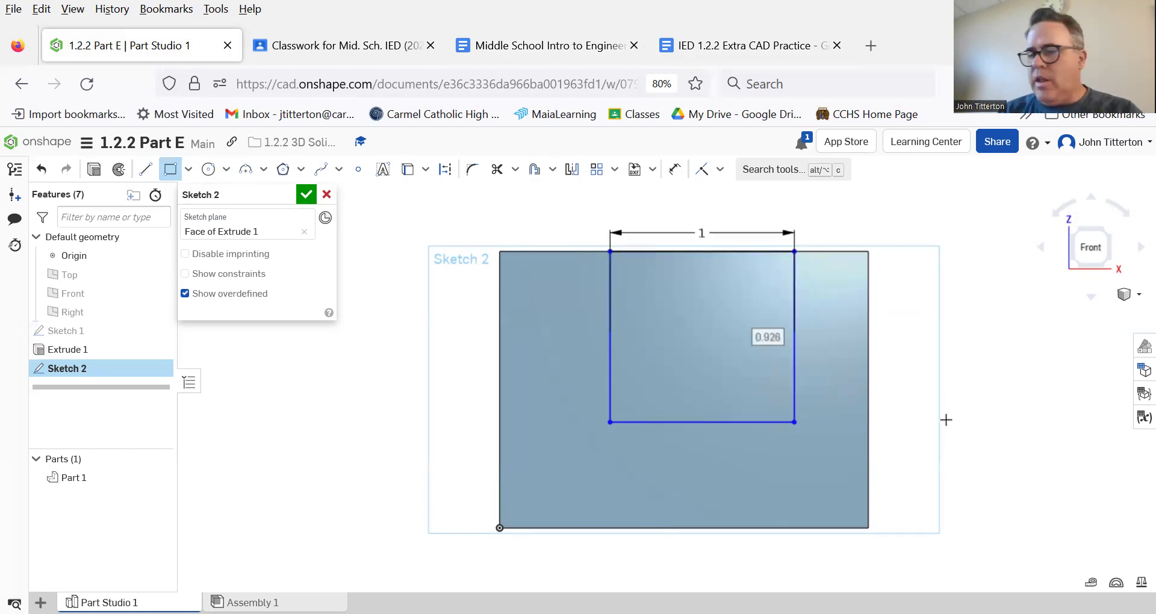
pyautogui.write('3')
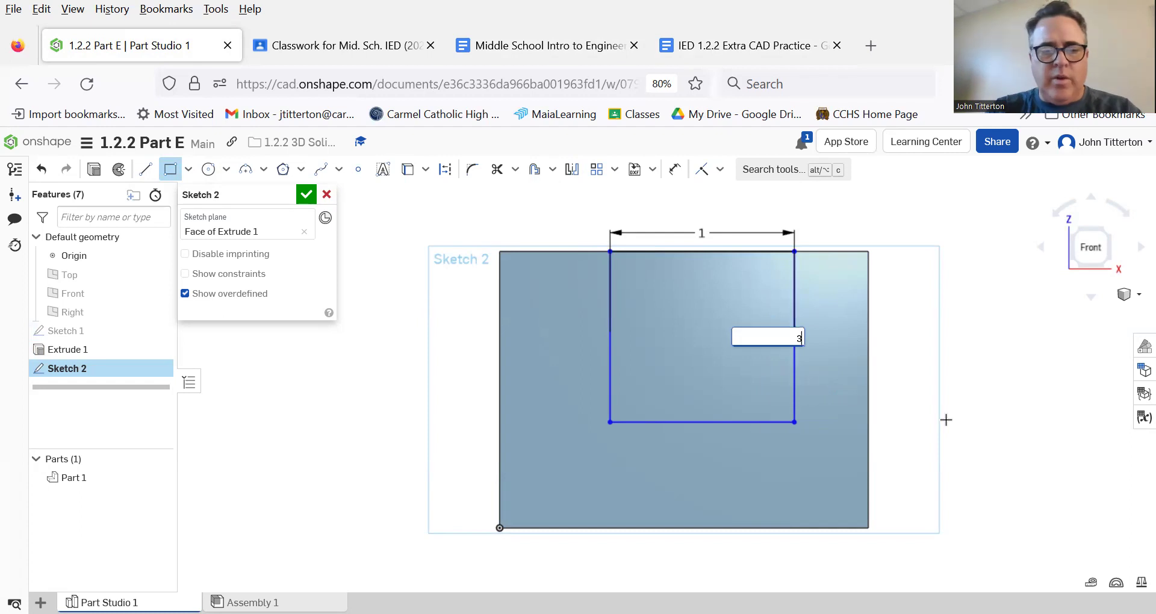
pyautogui.write('*0.25')
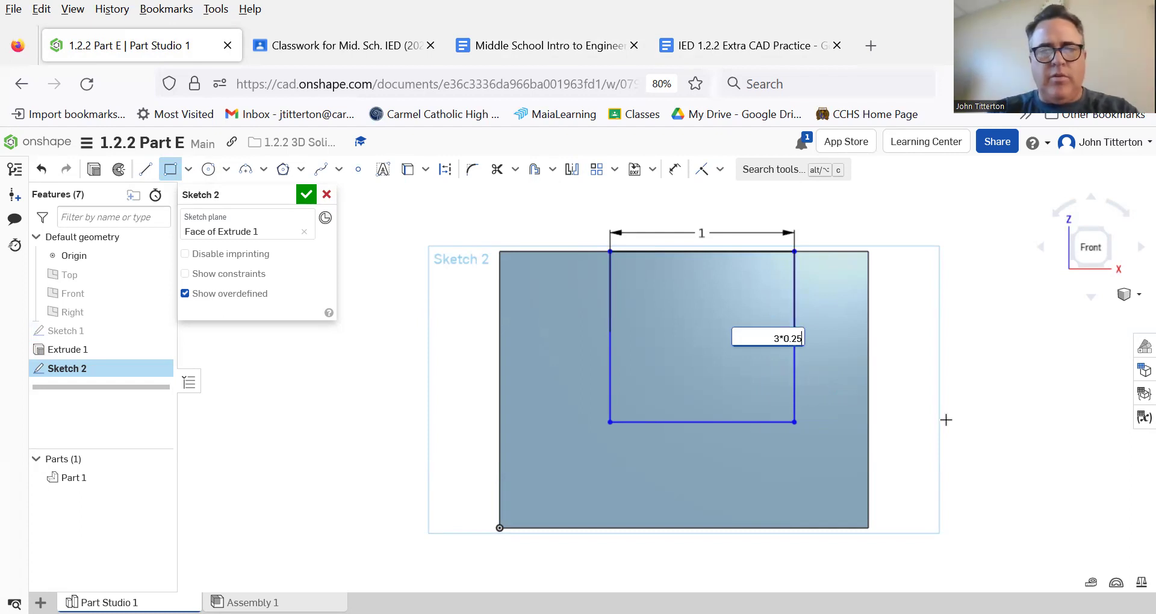
pyautogui.press('Return')
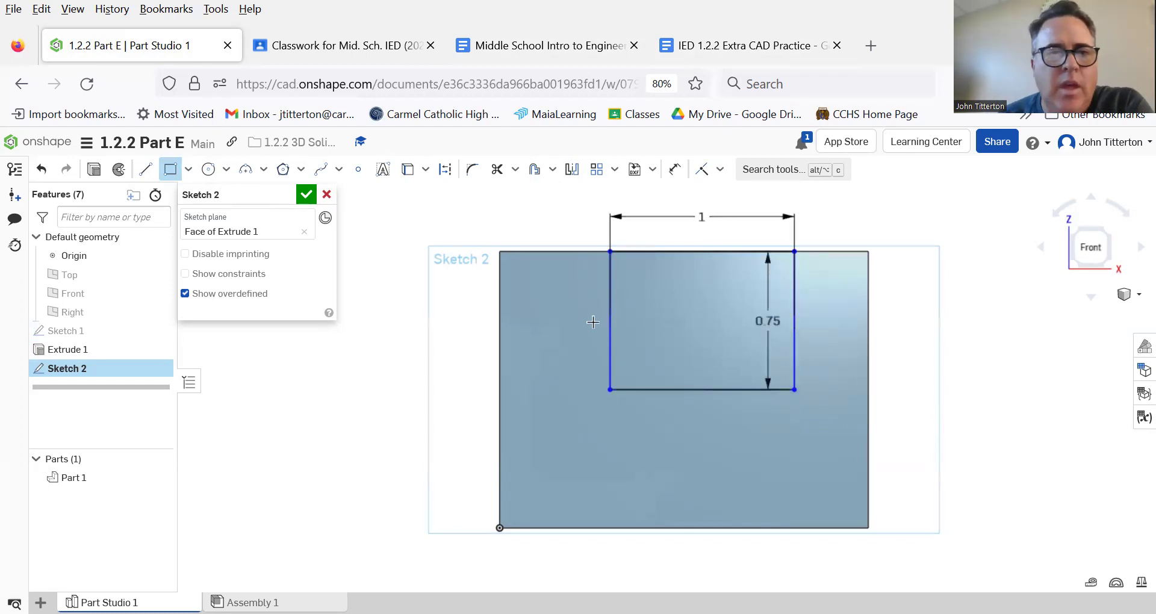
pyautogui.click(171, 169)
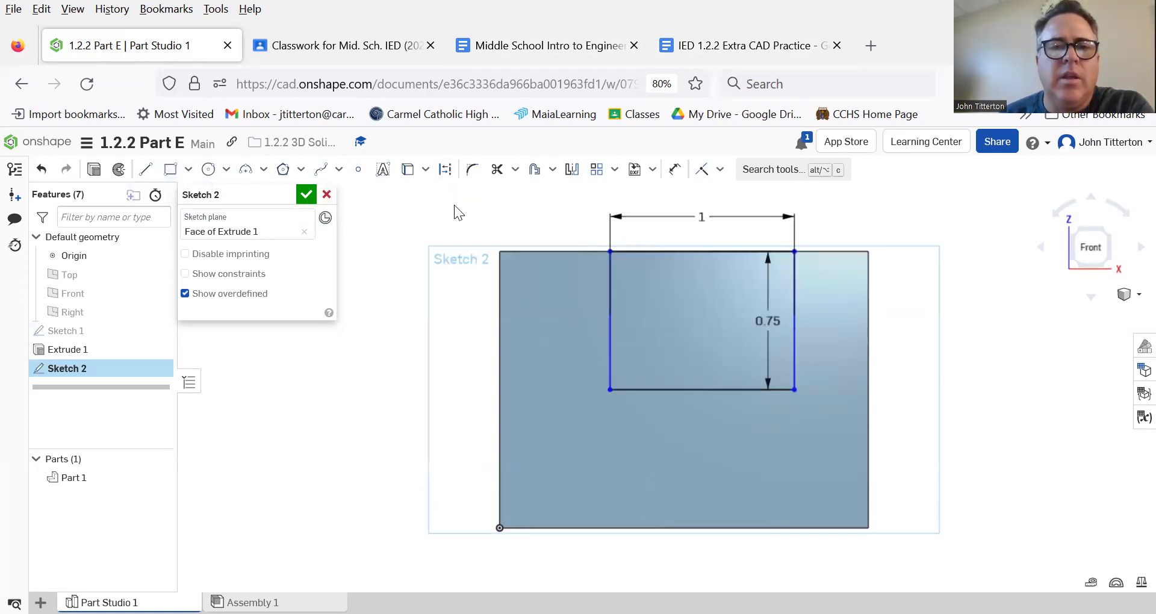
# Dimension the slot's top-right corner 2*0.25 (0.5 in) from the block's right edge
pyautogui.click(674, 170)
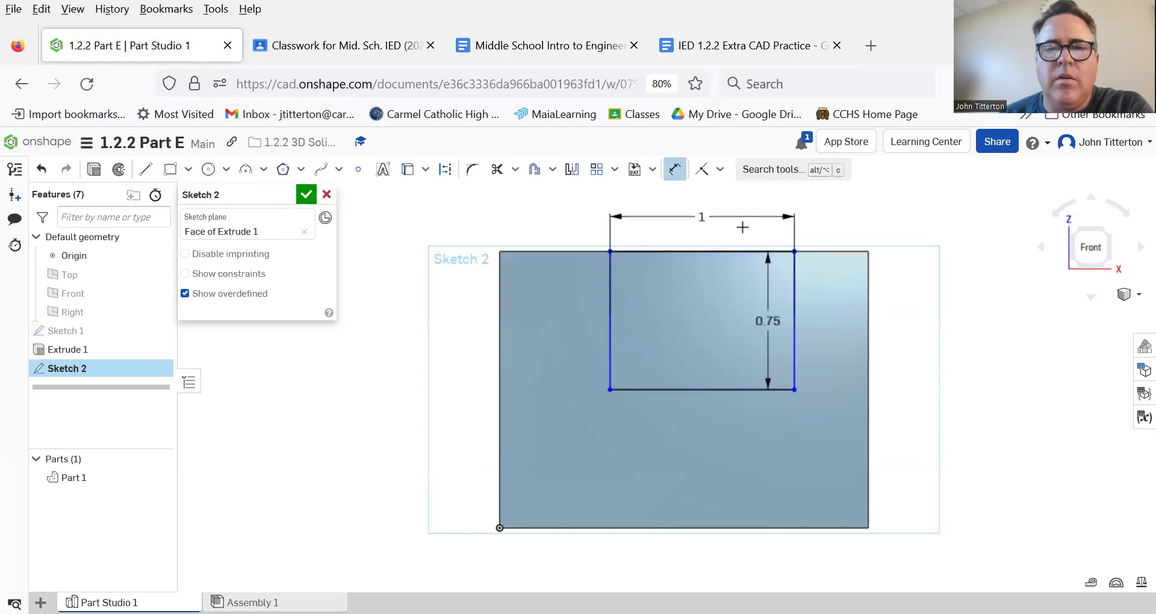
pyautogui.click(794, 251)
pyautogui.click(868, 251)
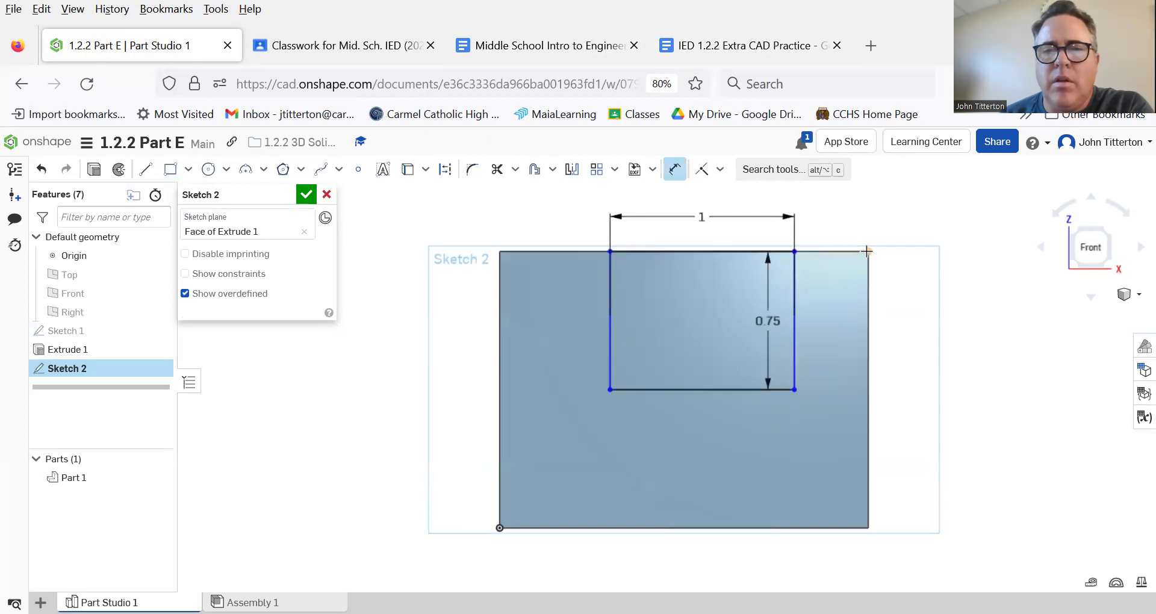
pyautogui.click(831, 224)
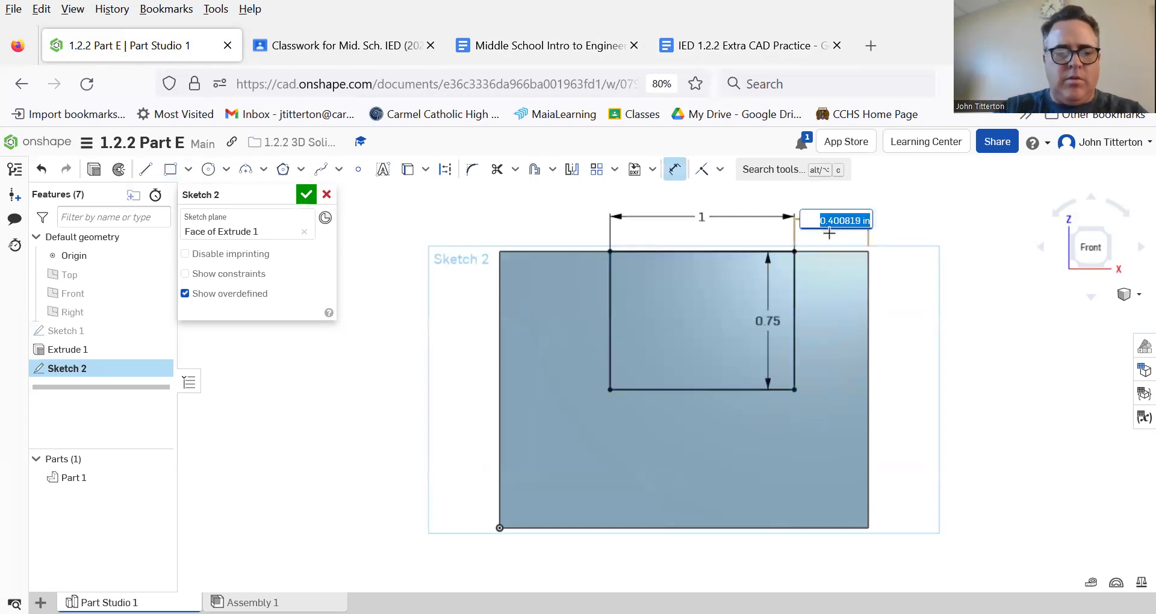
pyautogui.write('2*0.25')
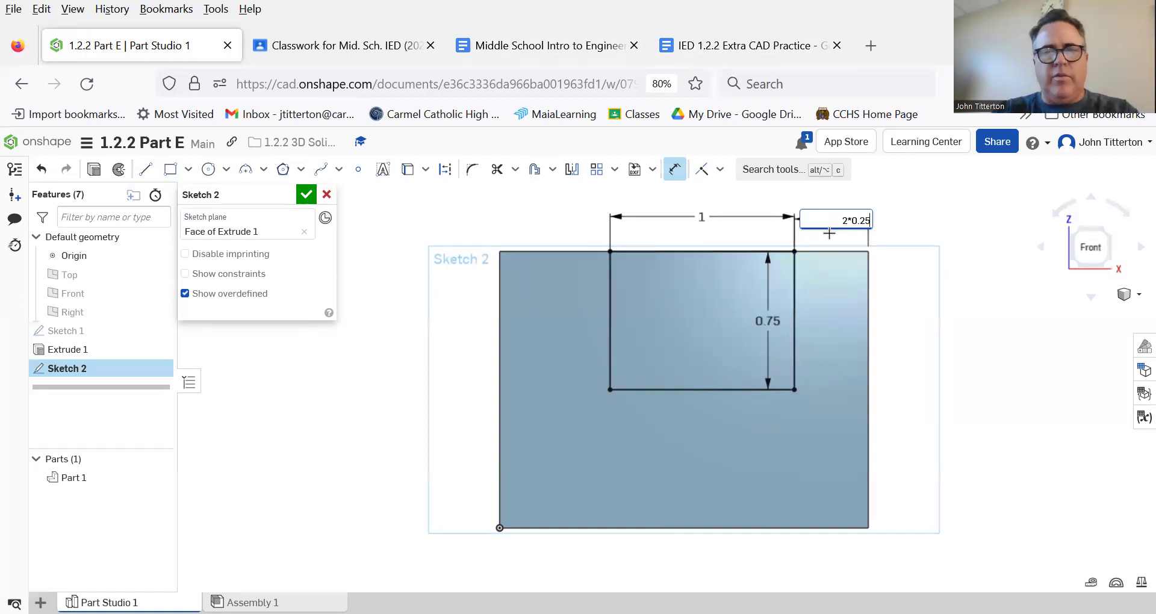
pyautogui.press('Return')
pyautogui.scroll(-3, 808, 277)
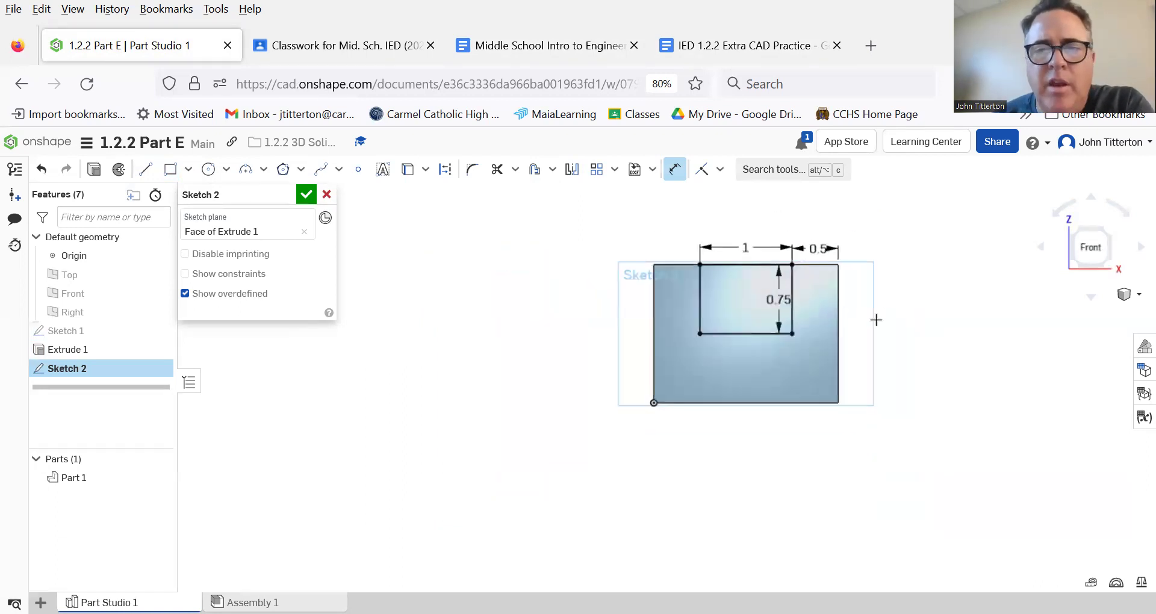
# Finish Sketch 2, cut the slot Through all with a Remove extrude, then select the right side face
pyautogui.click(306, 194)
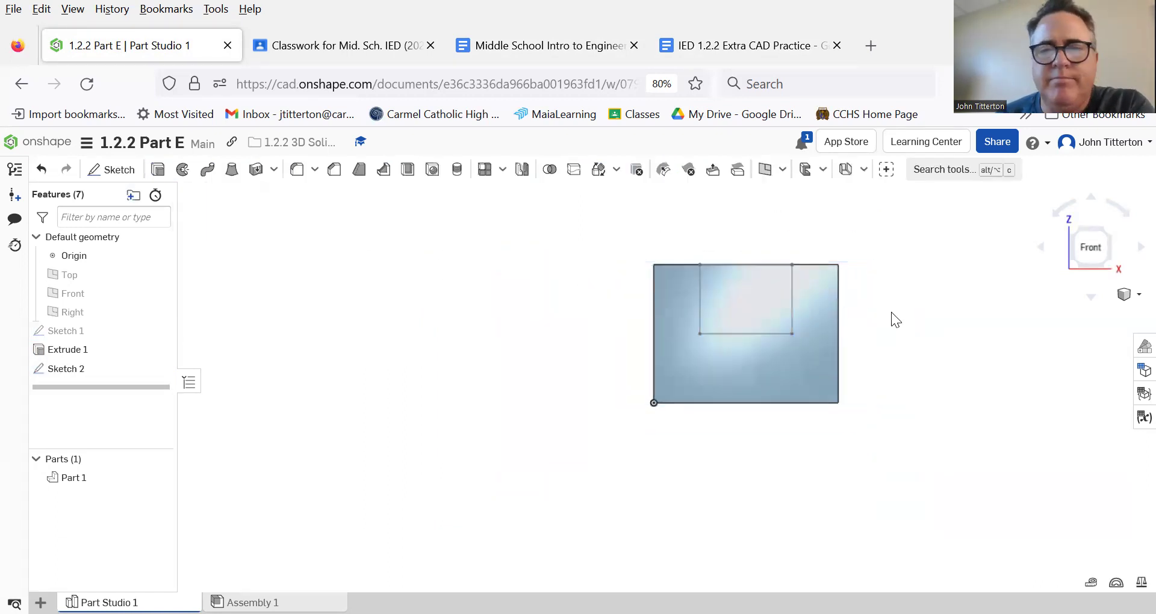
pyautogui.moveTo(891, 312); pyautogui.dragTo(877, 326, button='right')
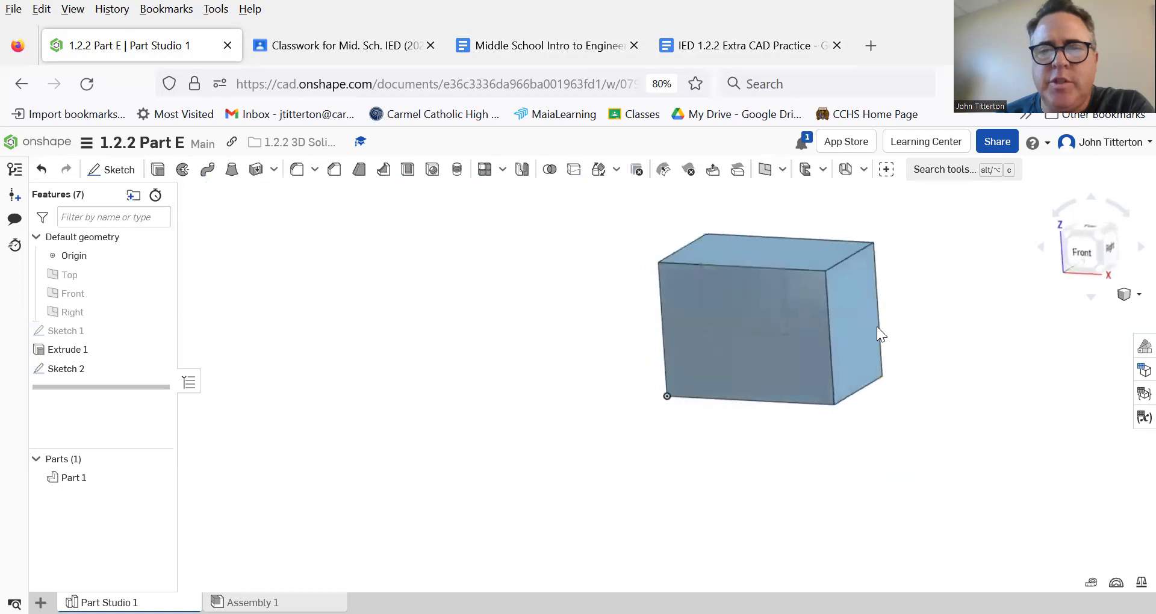
pyautogui.click(158, 169)
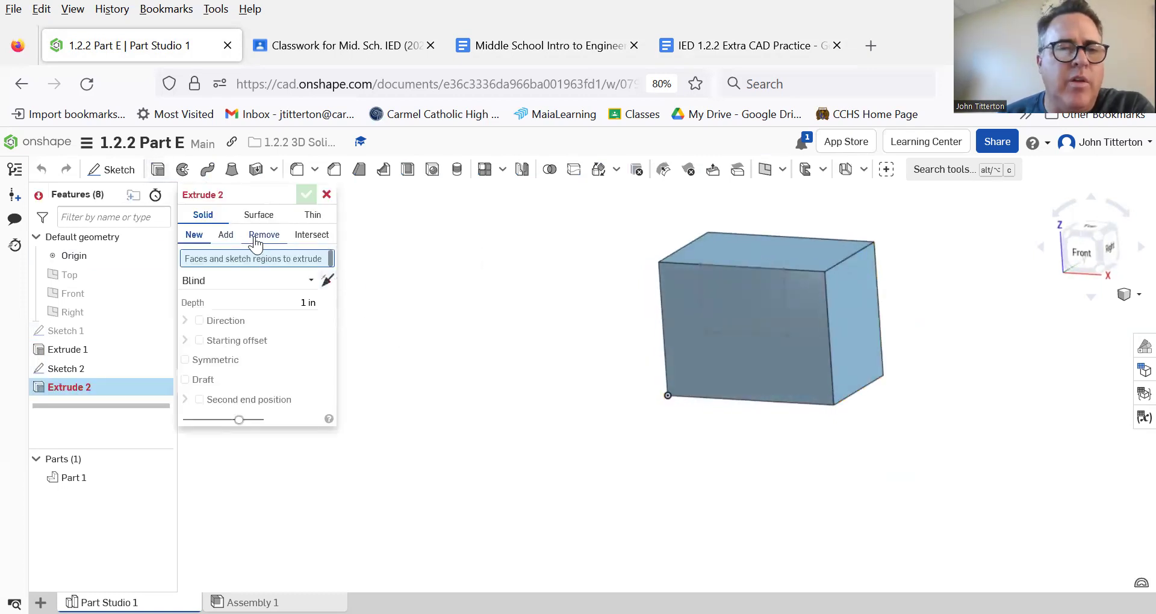
pyautogui.click(264, 234)
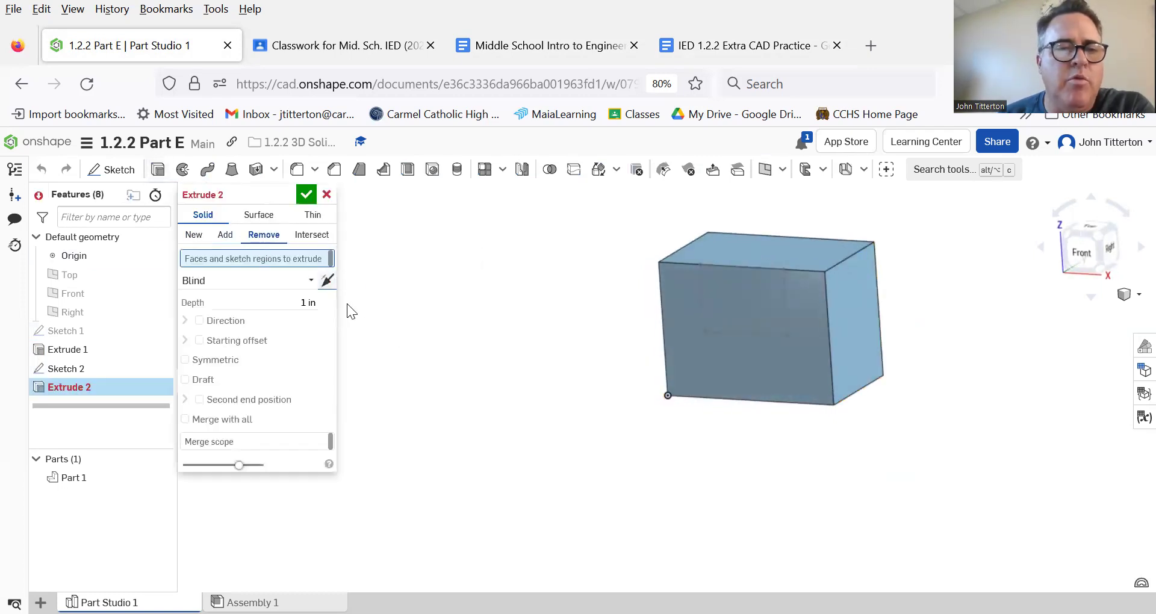
pyautogui.click(732, 288)
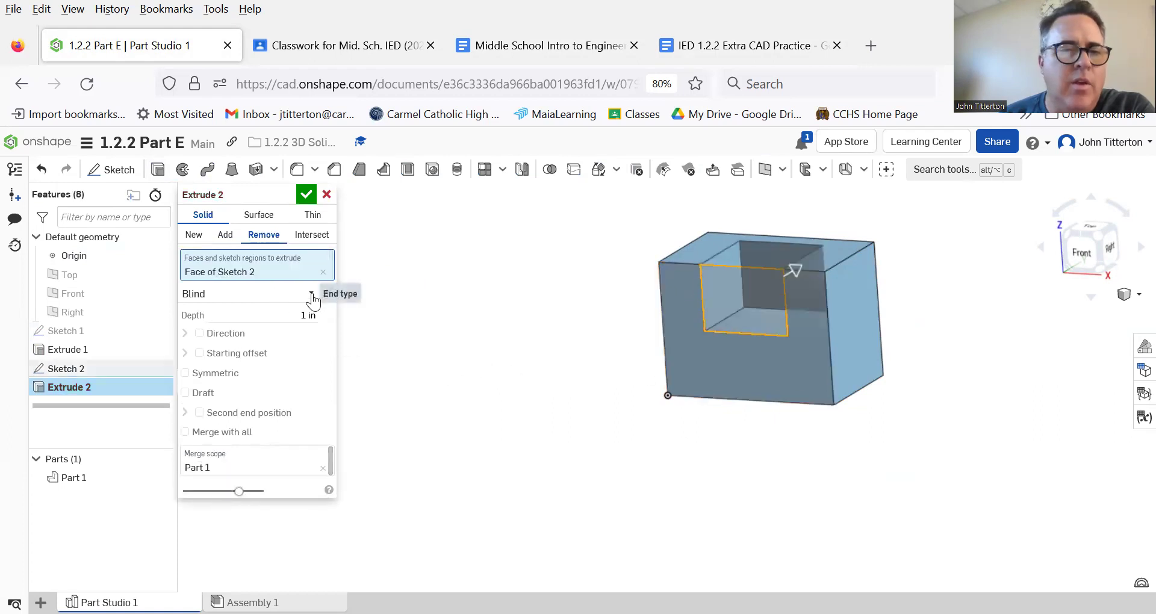
pyautogui.click(301, 293)
pyautogui.click(250, 412)
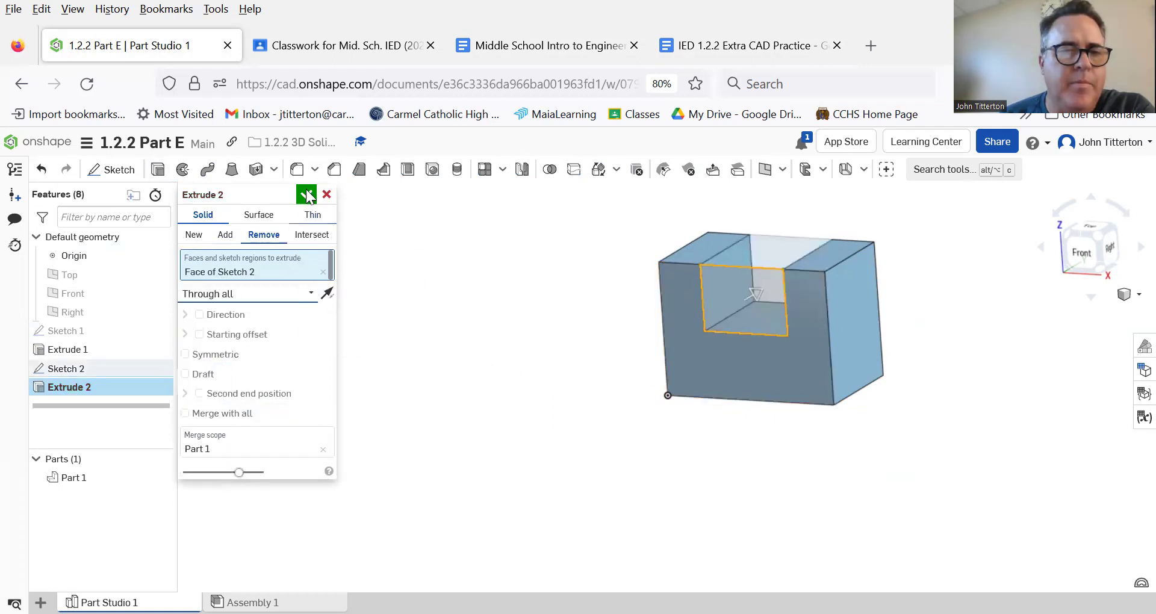
pyautogui.click(306, 194)
pyautogui.moveTo(644, 391); pyautogui.dragTo(566, 386, button='right')
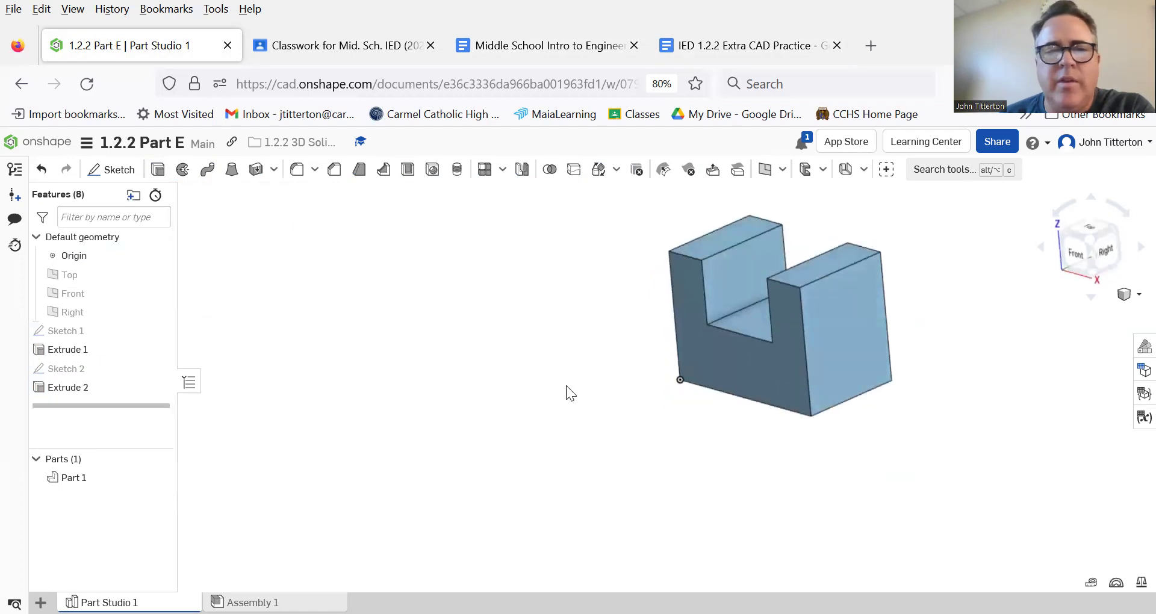
pyautogui.click(857, 337)
# On the side face, sketch a 2 in diameter circle (entered as 8*0.25) centred on the top corner
pyautogui.click(111, 169)
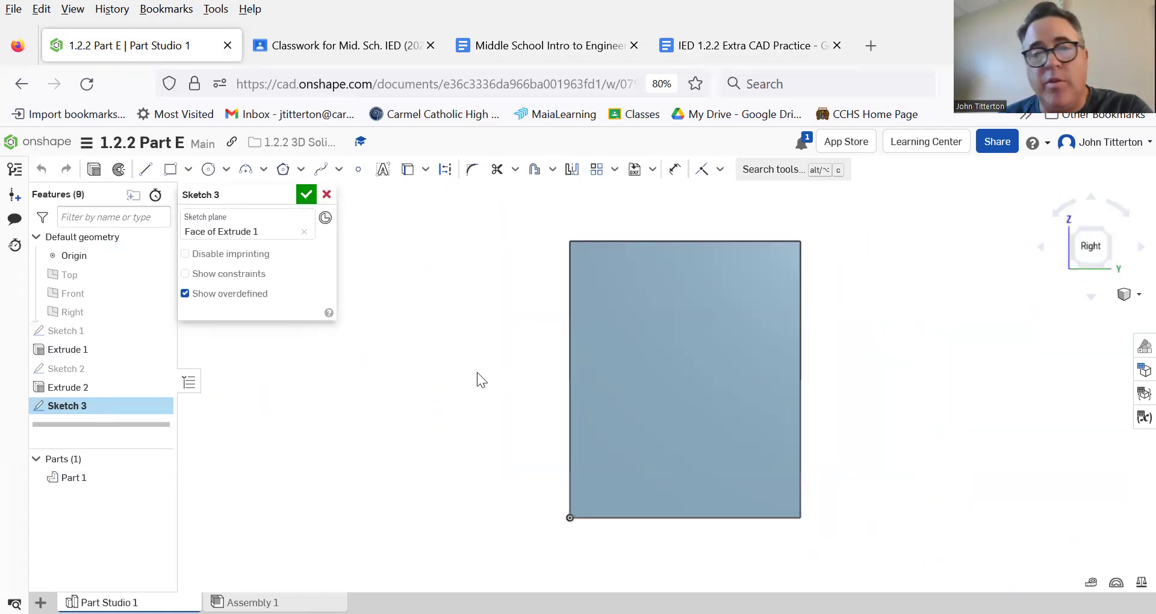
pyautogui.click(208, 169)
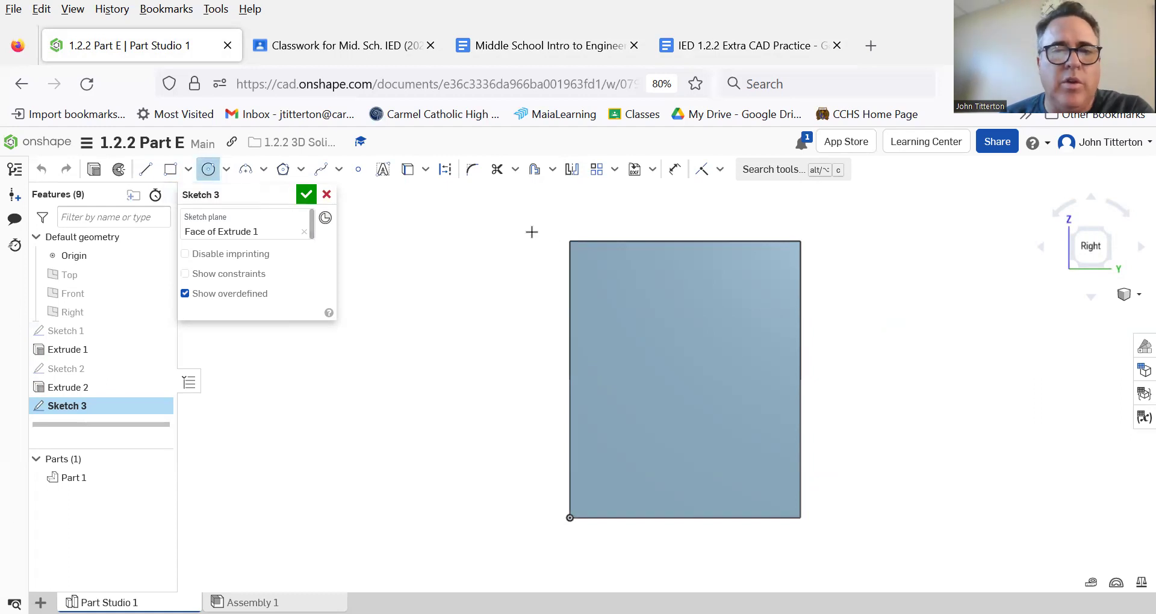
pyautogui.click(570, 241)
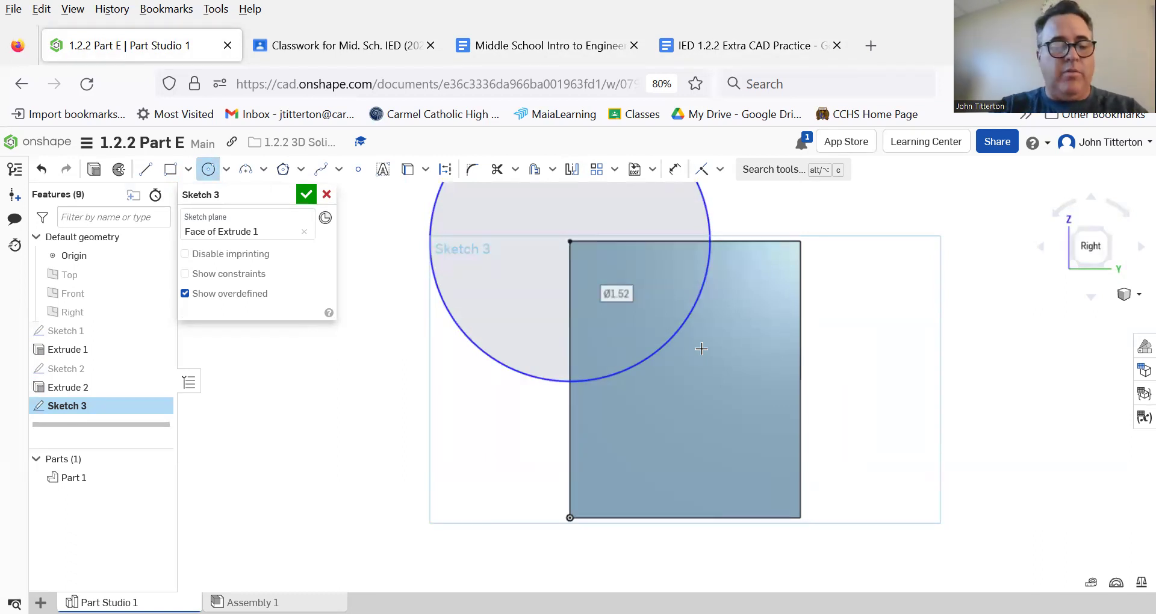
pyautogui.write('8*0.25')
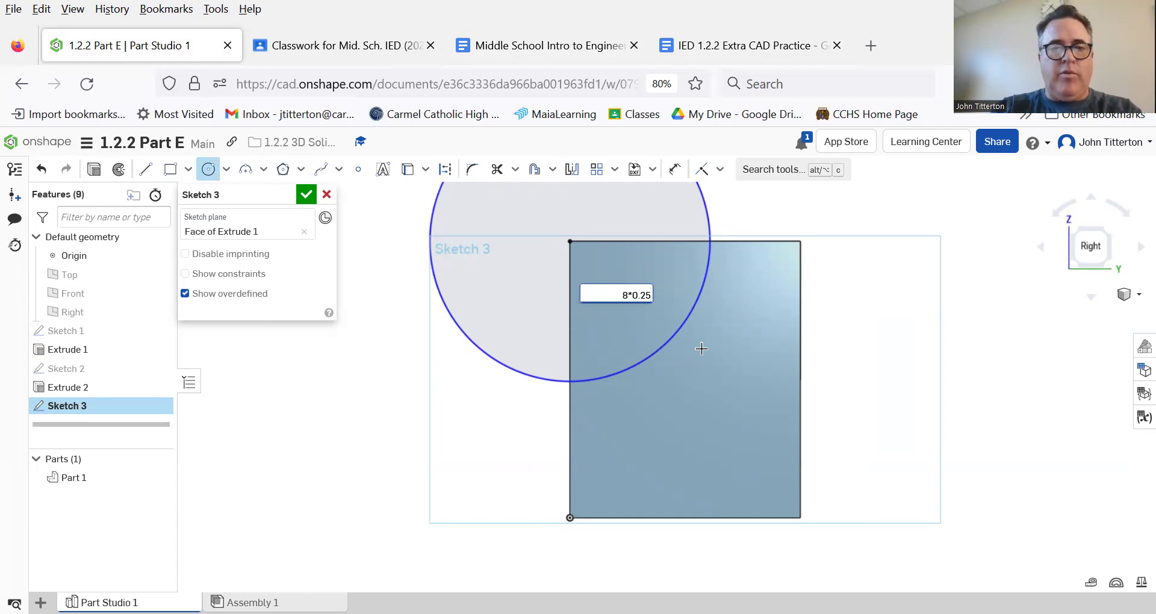
pyautogui.press('Return')
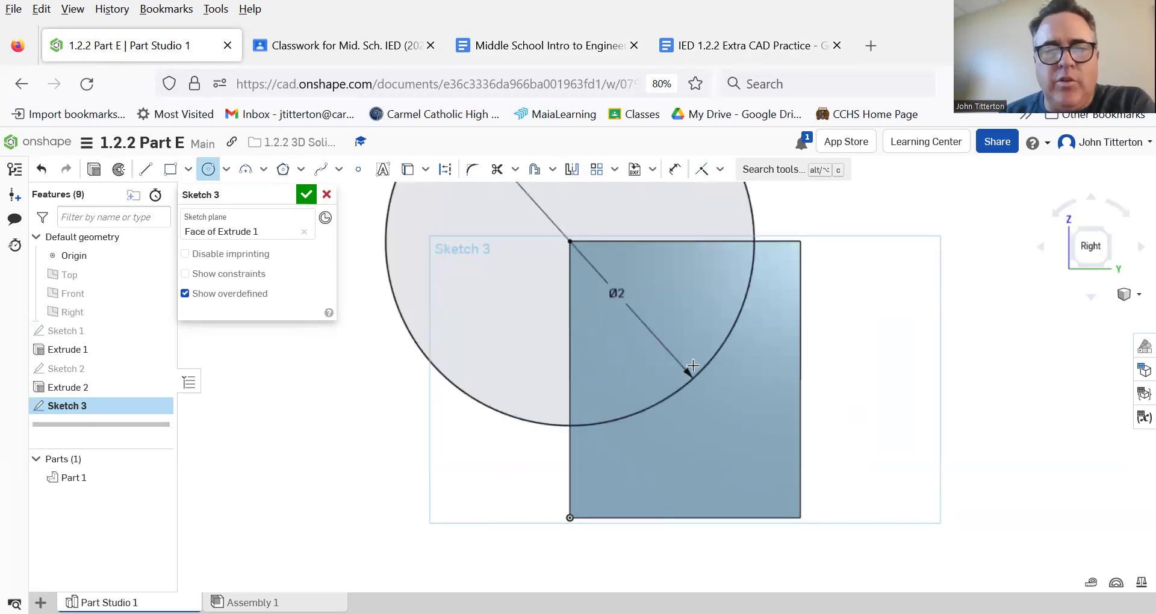
pyautogui.scroll(-4, 692, 366)
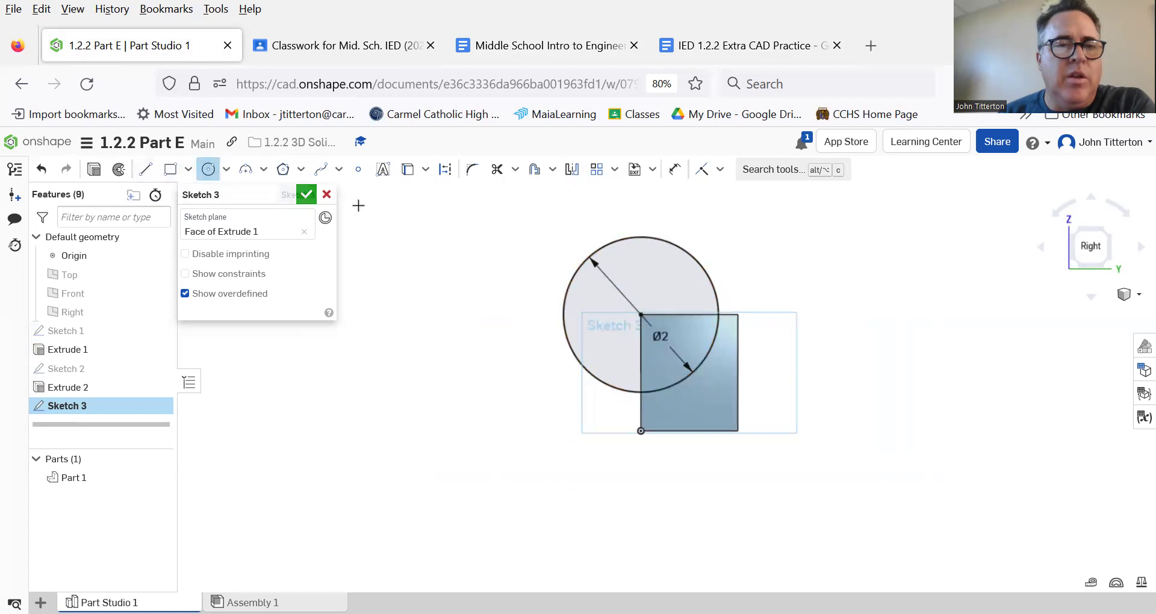
pyautogui.click(306, 194)
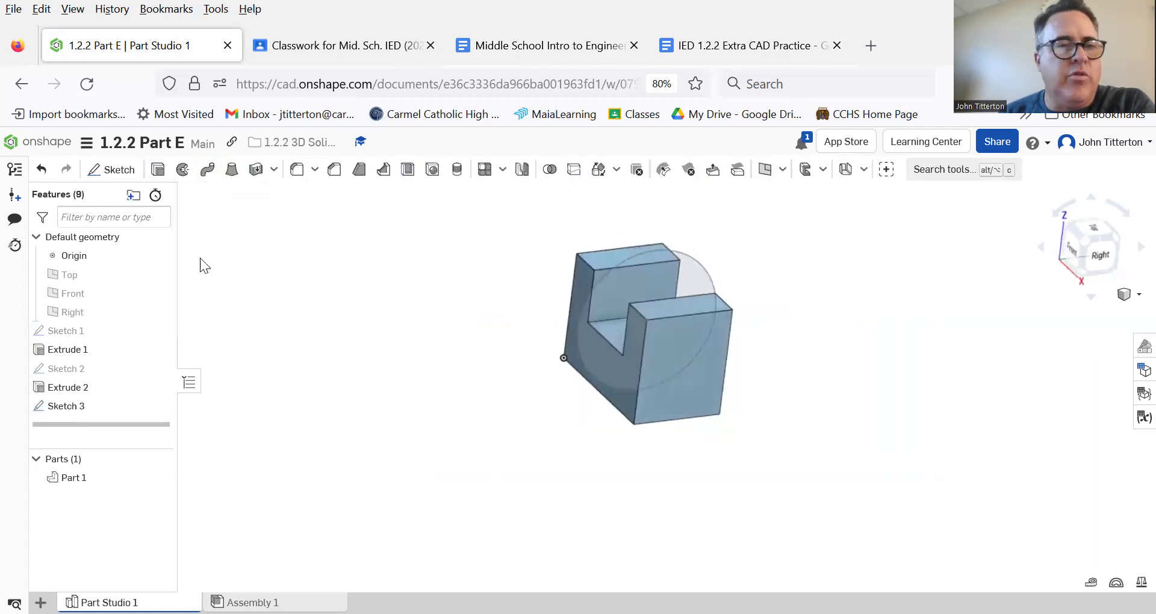
# Extrude only the quarter-circle region as a Remove cut set to Through all
pyautogui.click(158, 169)
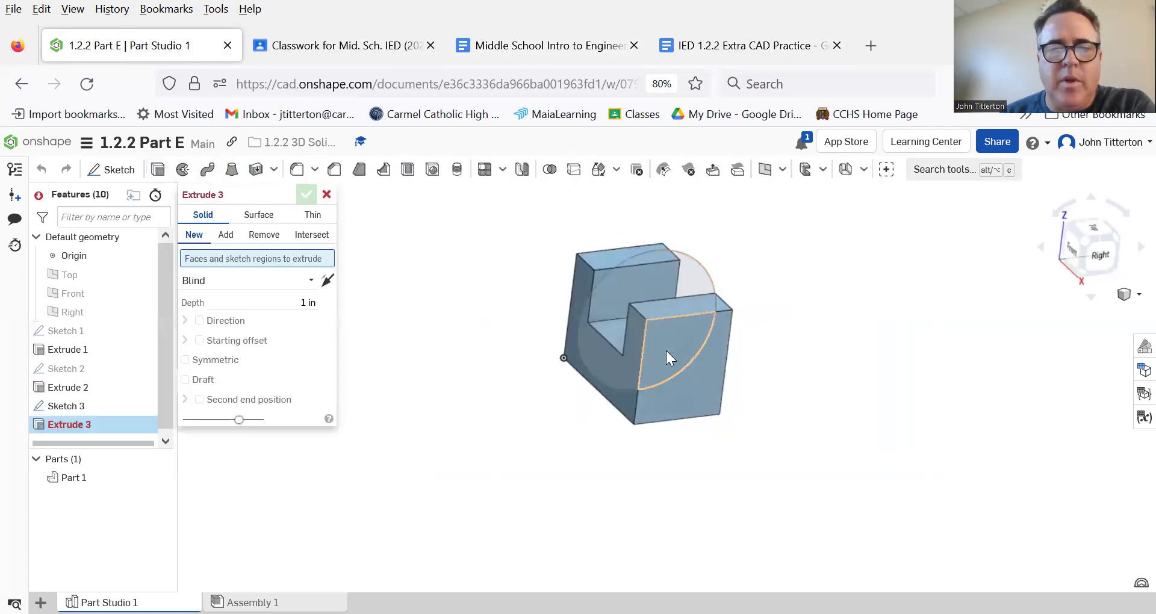
pyautogui.click(667, 352)
pyautogui.click(641, 277)
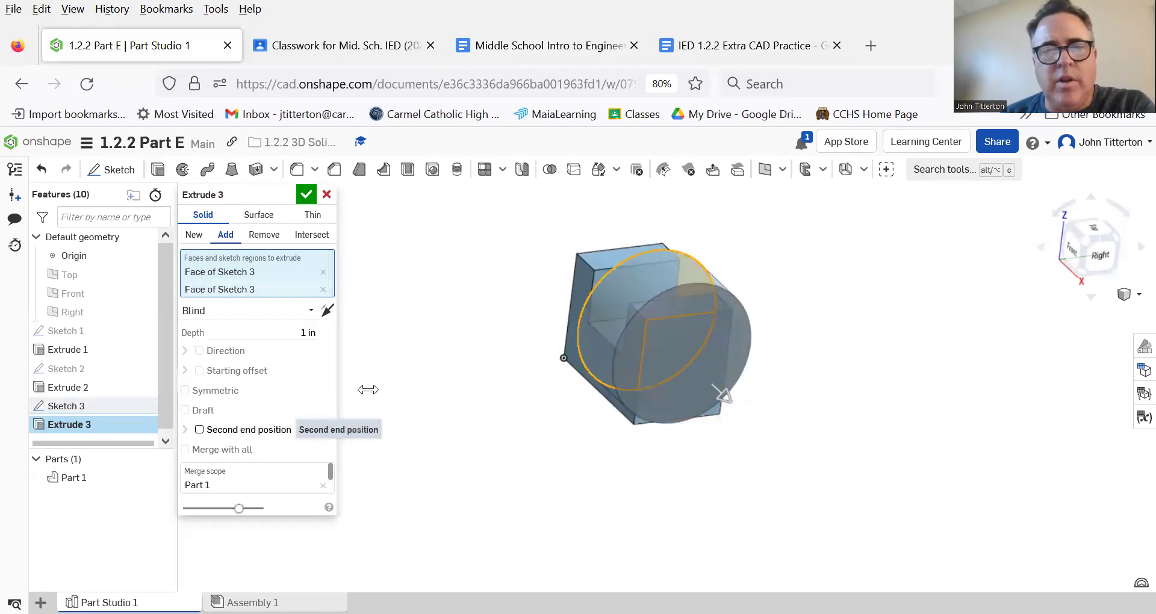
pyautogui.click(606, 295)
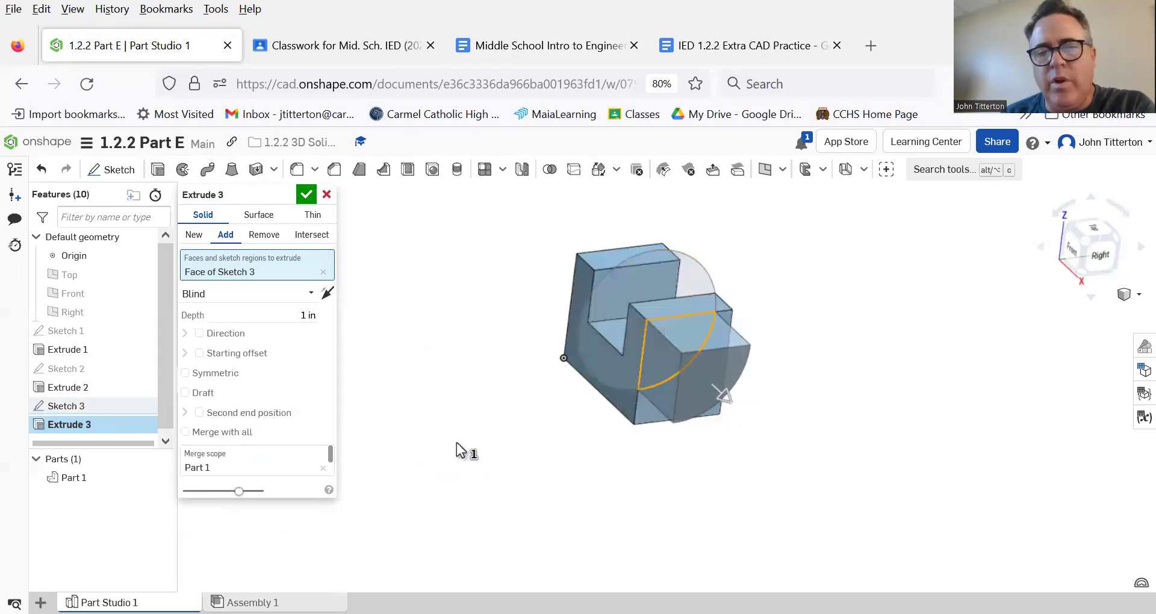
pyautogui.click(264, 234)
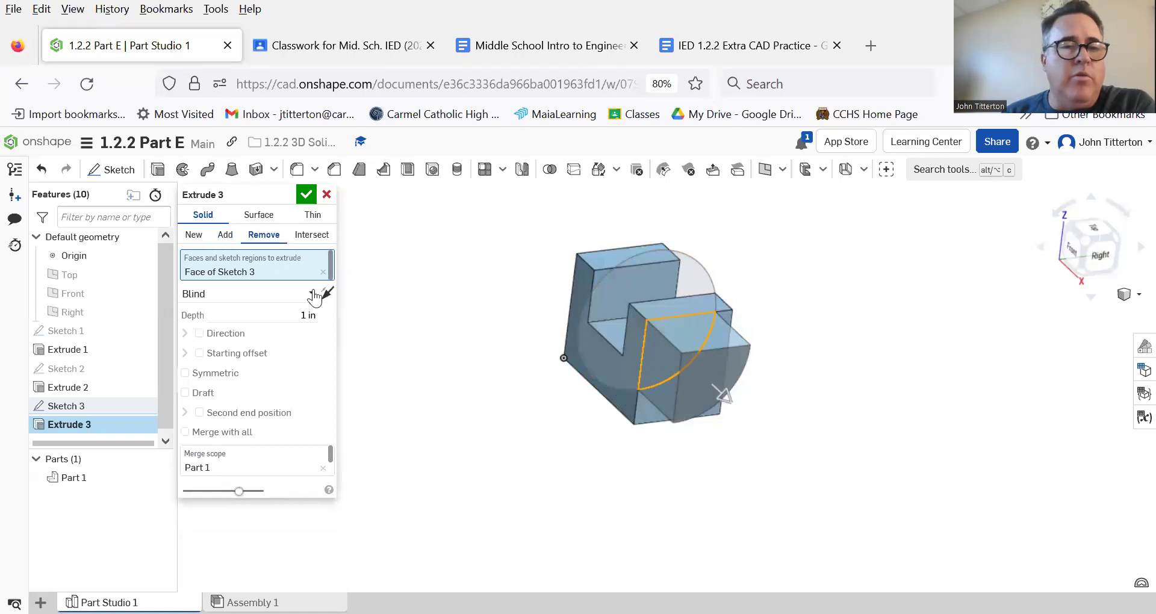
pyautogui.click(313, 295)
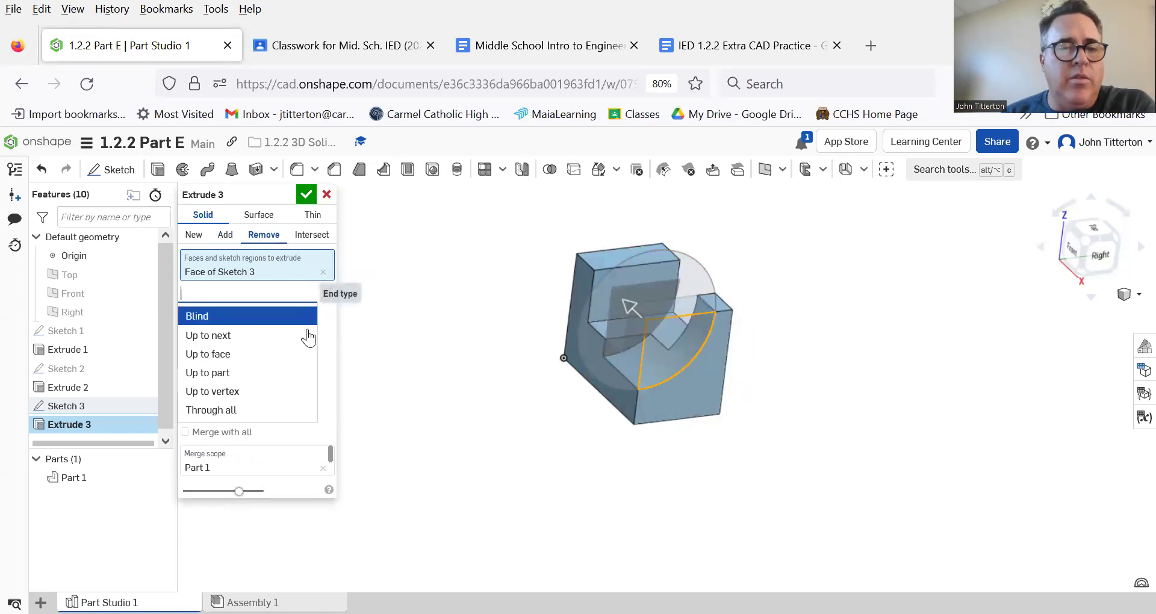
pyautogui.click(232, 407)
pyautogui.click(306, 194)
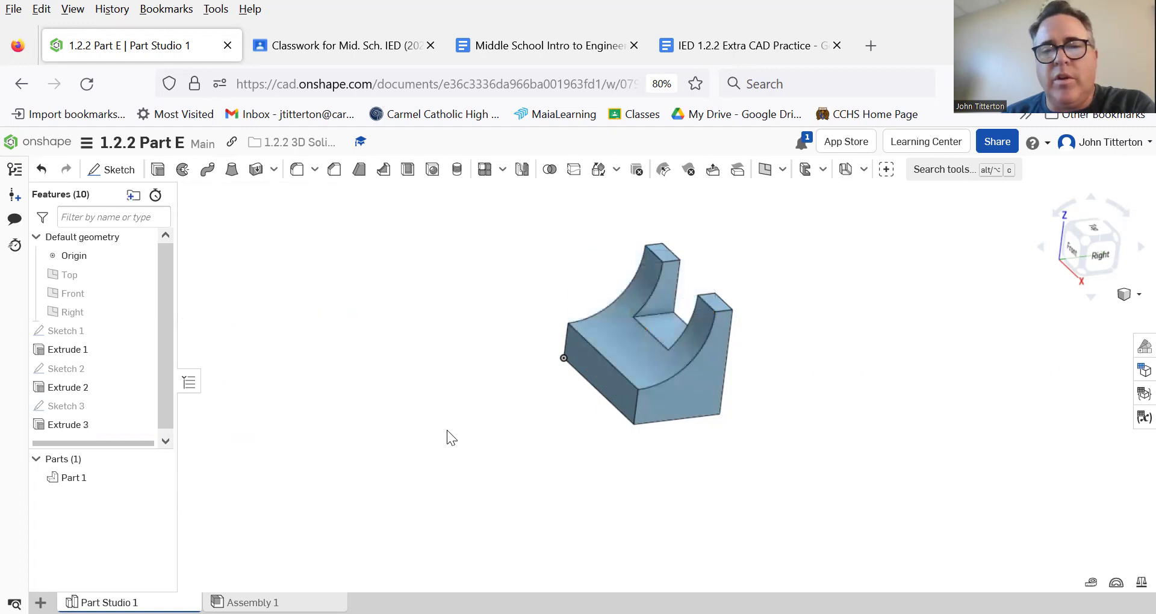
# In isometric view, select the part and read its mass properties: 1.914 in³ volume, 11.592 in² area
pyautogui.moveTo(489, 426); pyautogui.dragTo(532, 424, button='right')
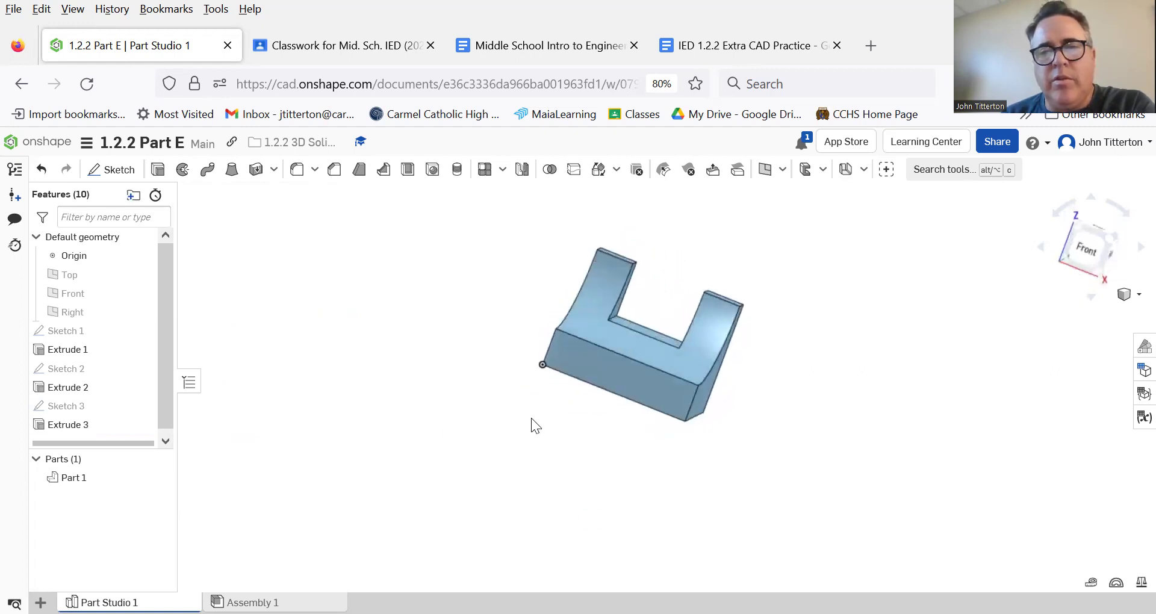
pyautogui.click(1111, 244)
pyautogui.scroll(-3, 820, 434)
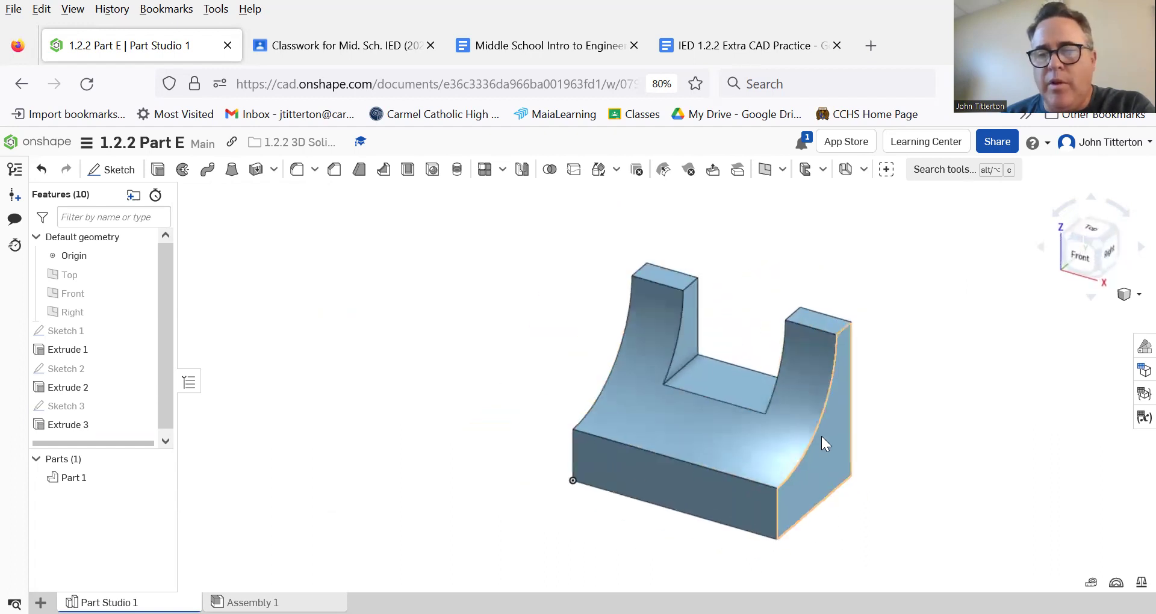
pyautogui.moveTo(443, 219); pyautogui.dragTo(967, 573)
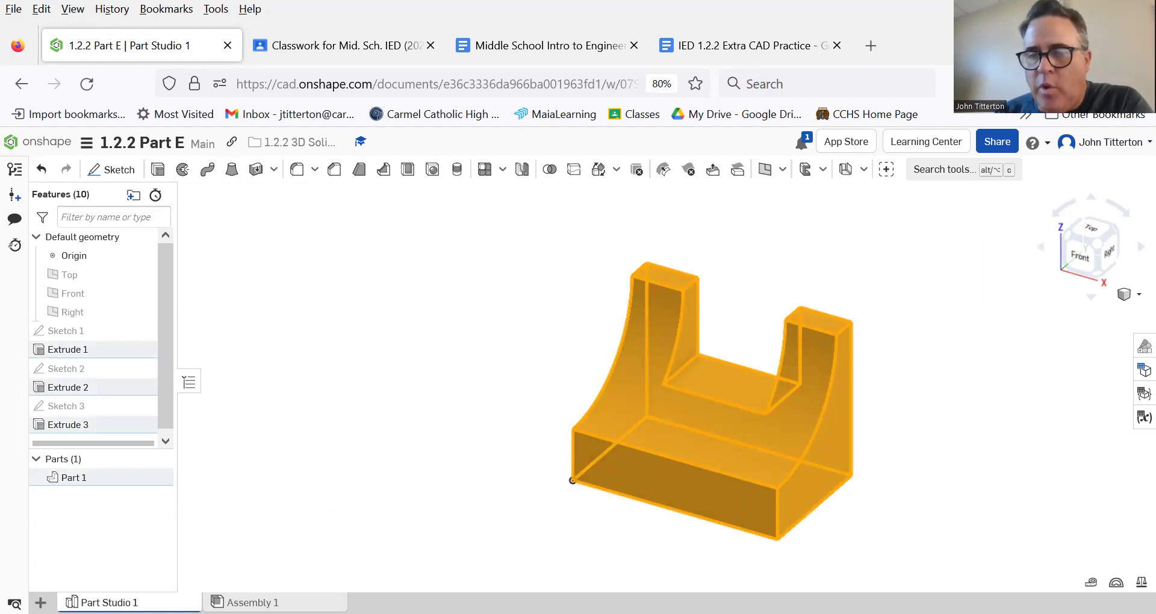
pyautogui.click(1141, 582)
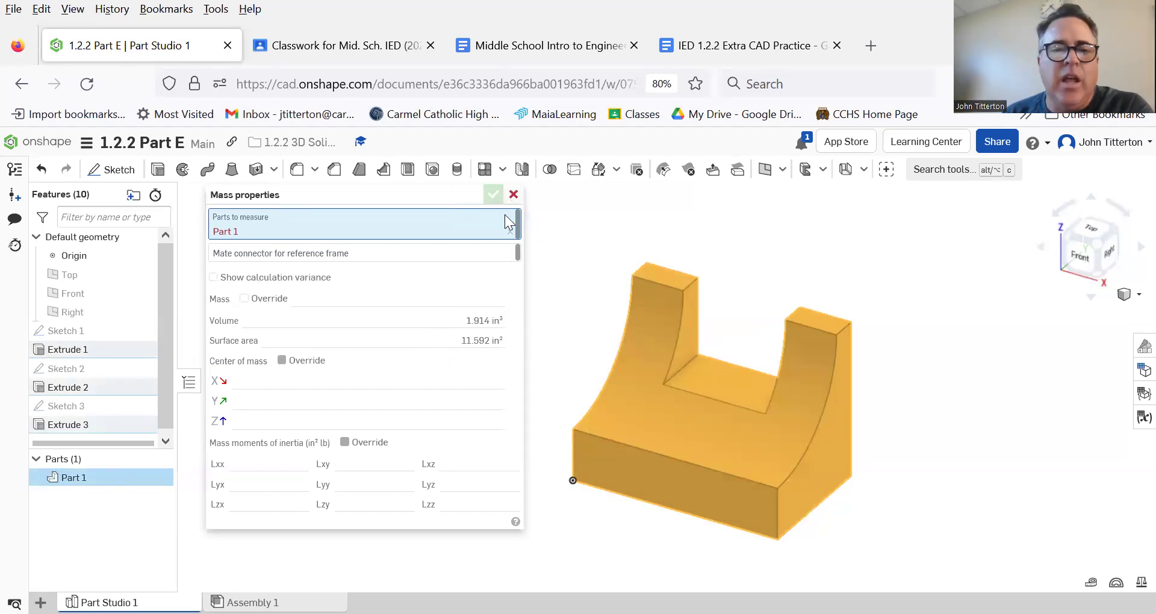
pyautogui.click(513, 195)
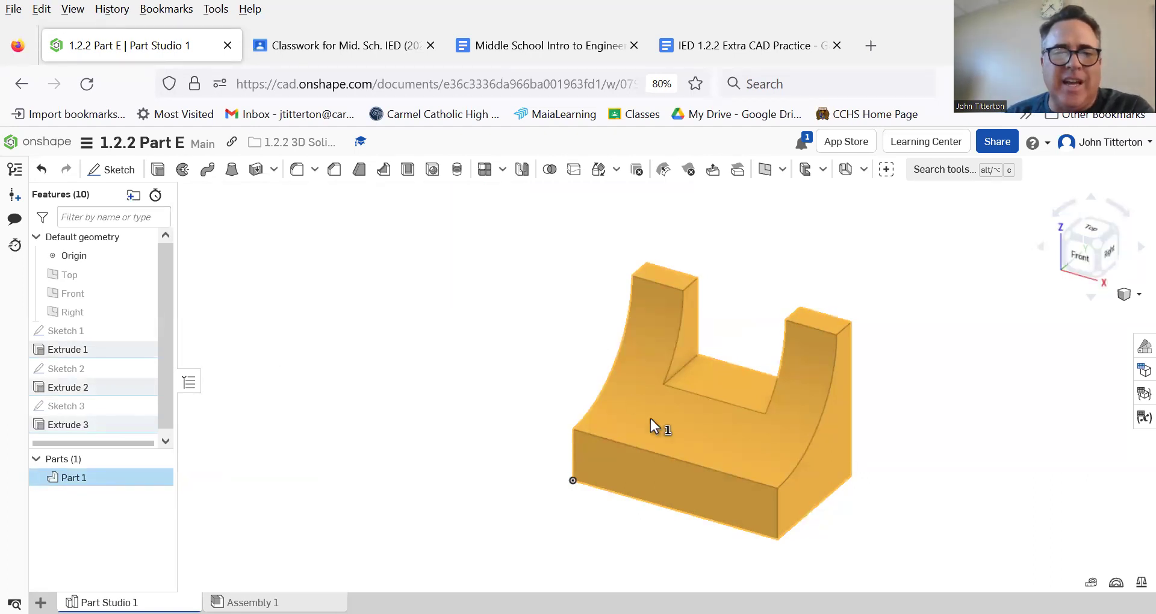
pyautogui.click(522, 366)
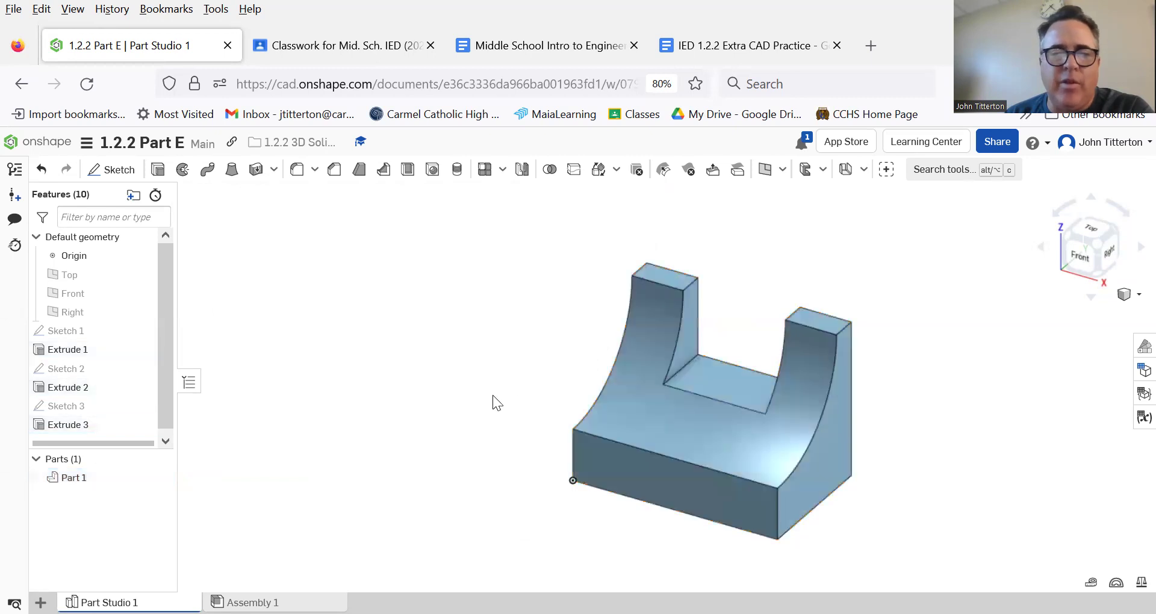
pyautogui.scroll(-2, 492, 399)
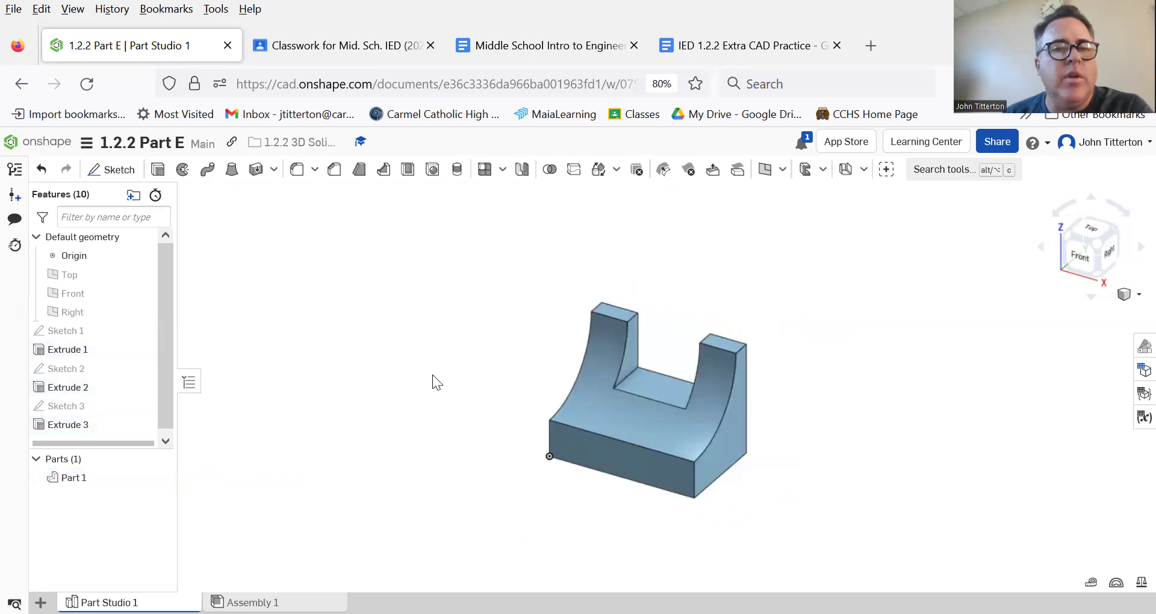